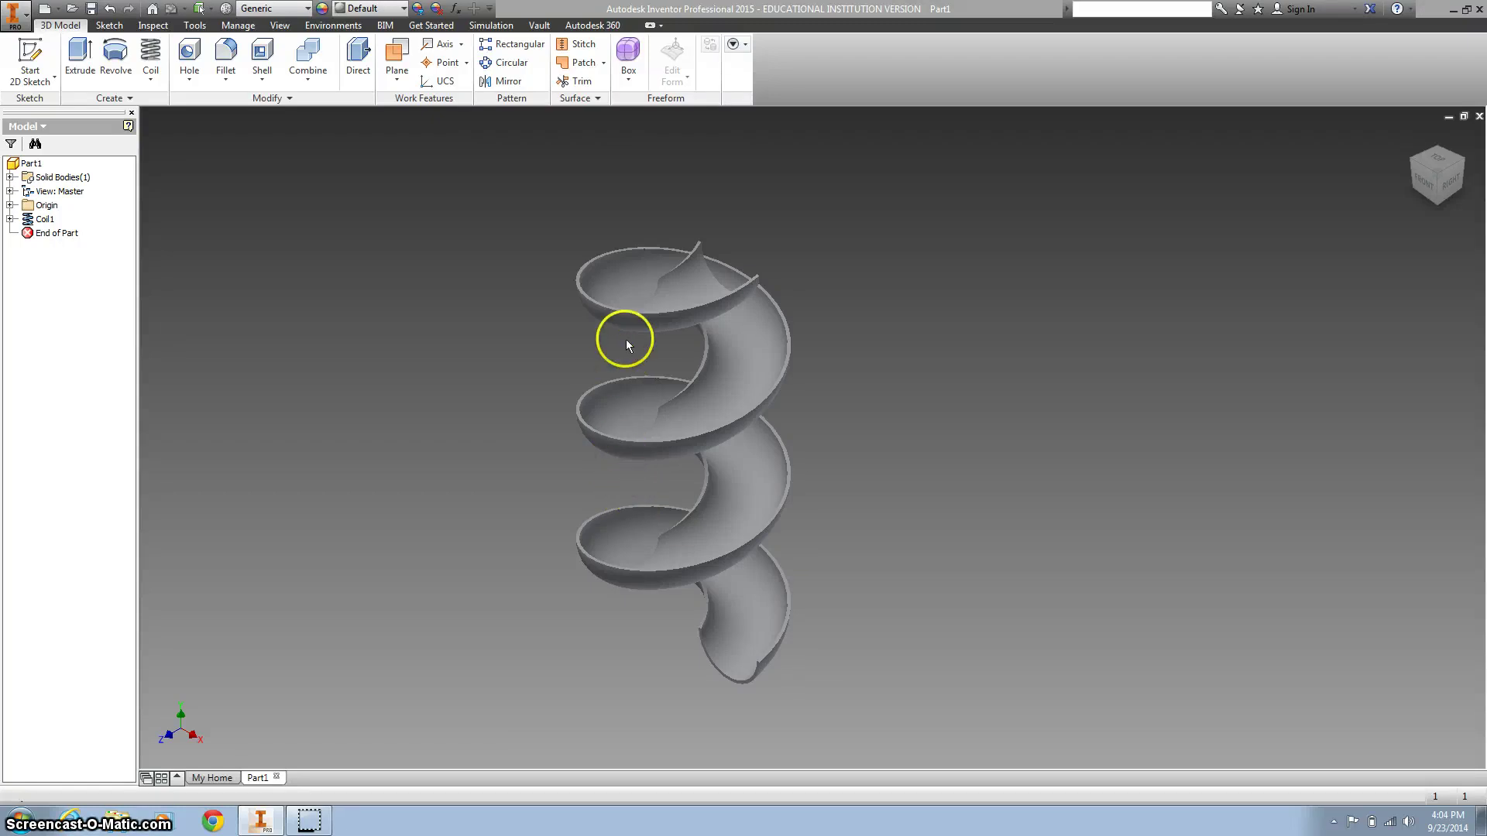
# Select the finished coil body to inspect it, then deselect it
pyautogui.click(620, 463)
pyautogui.click(486, 516)
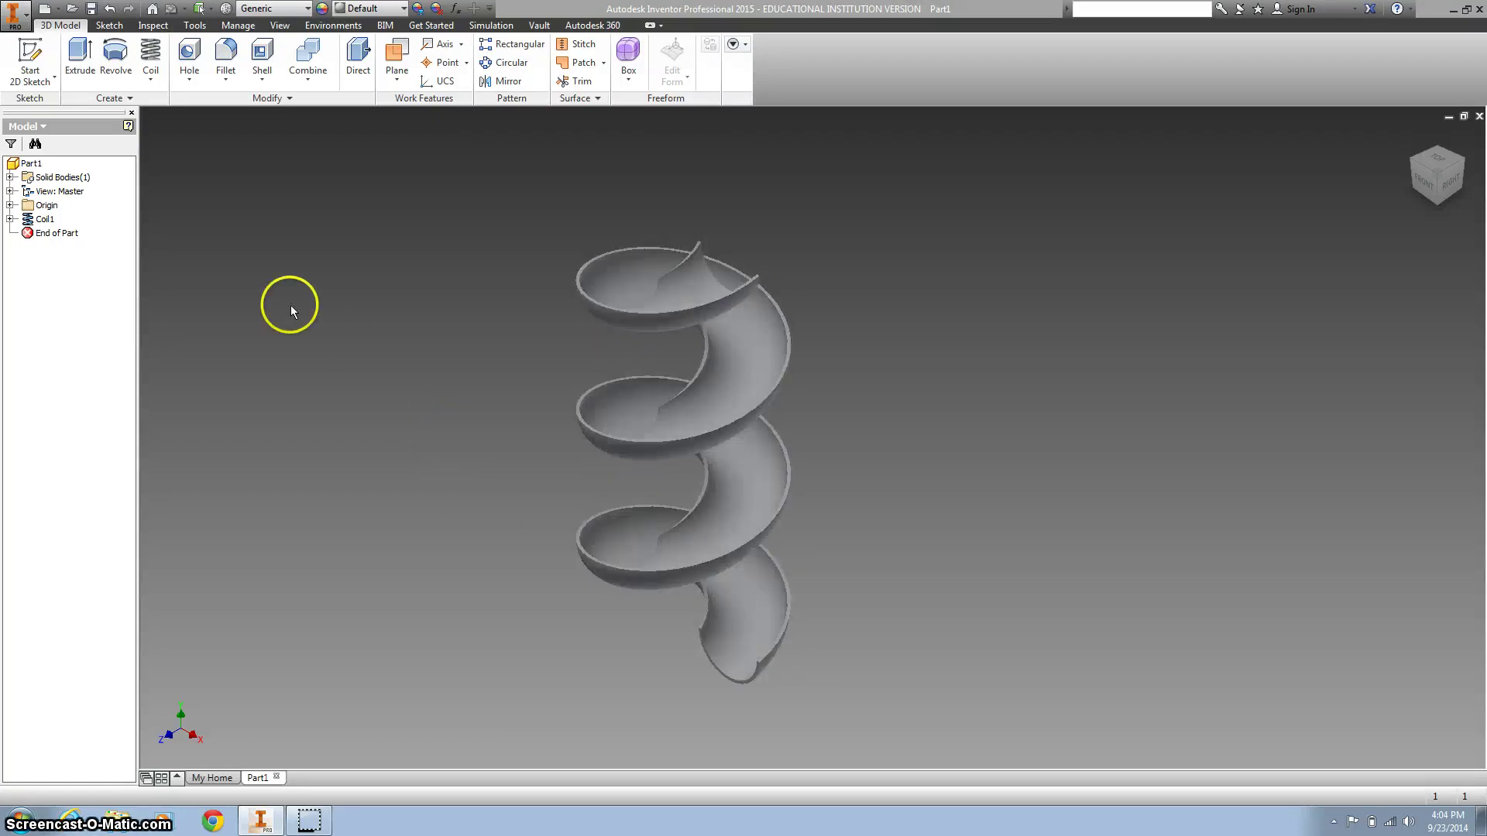
# Create a new Standard (in).ipt part and start a 2D sketch on the front XY origin plane
pyautogui.click(44, 8)
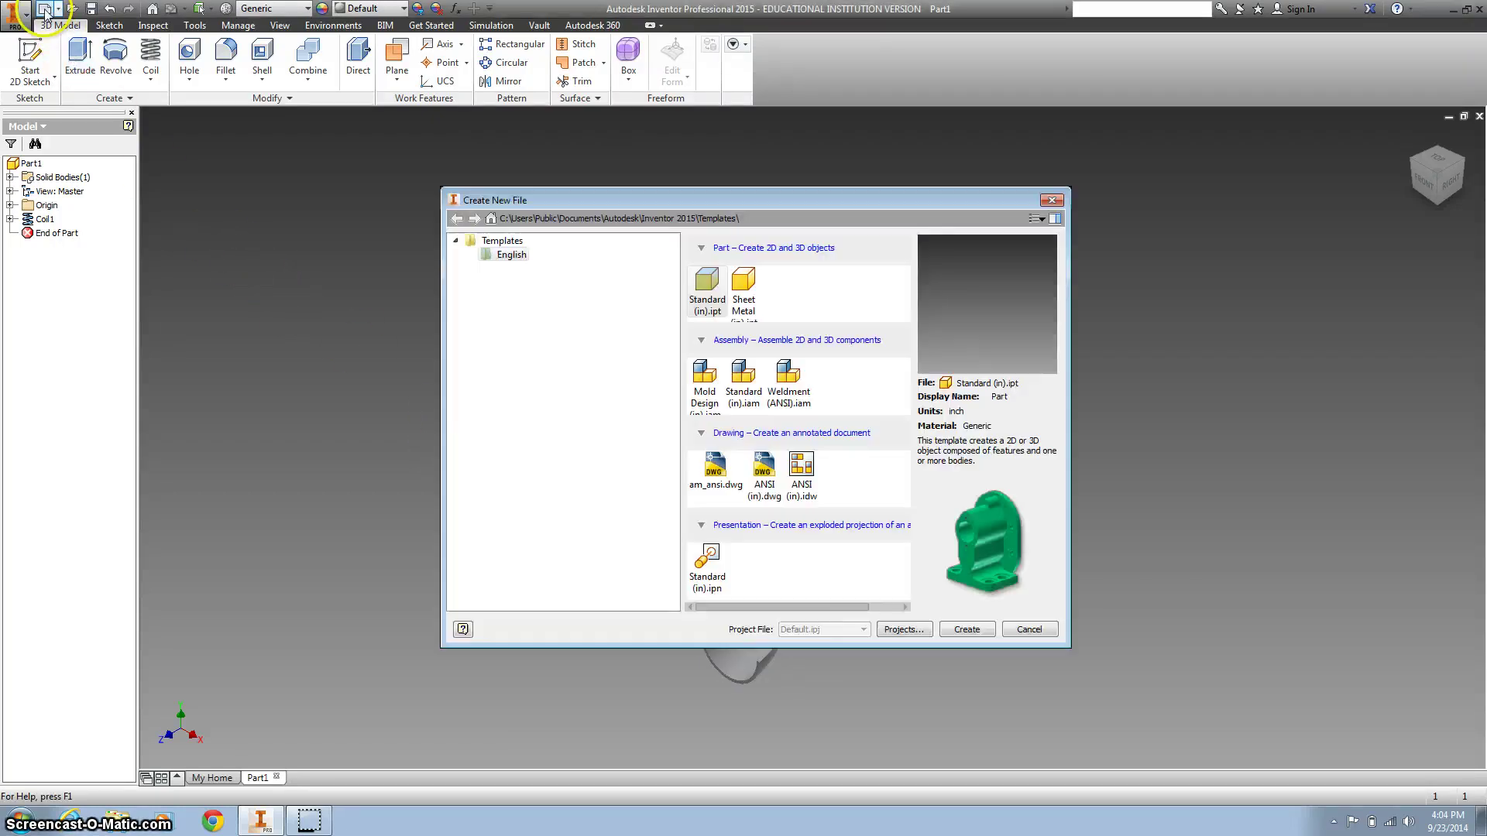
pyautogui.click(739, 290)
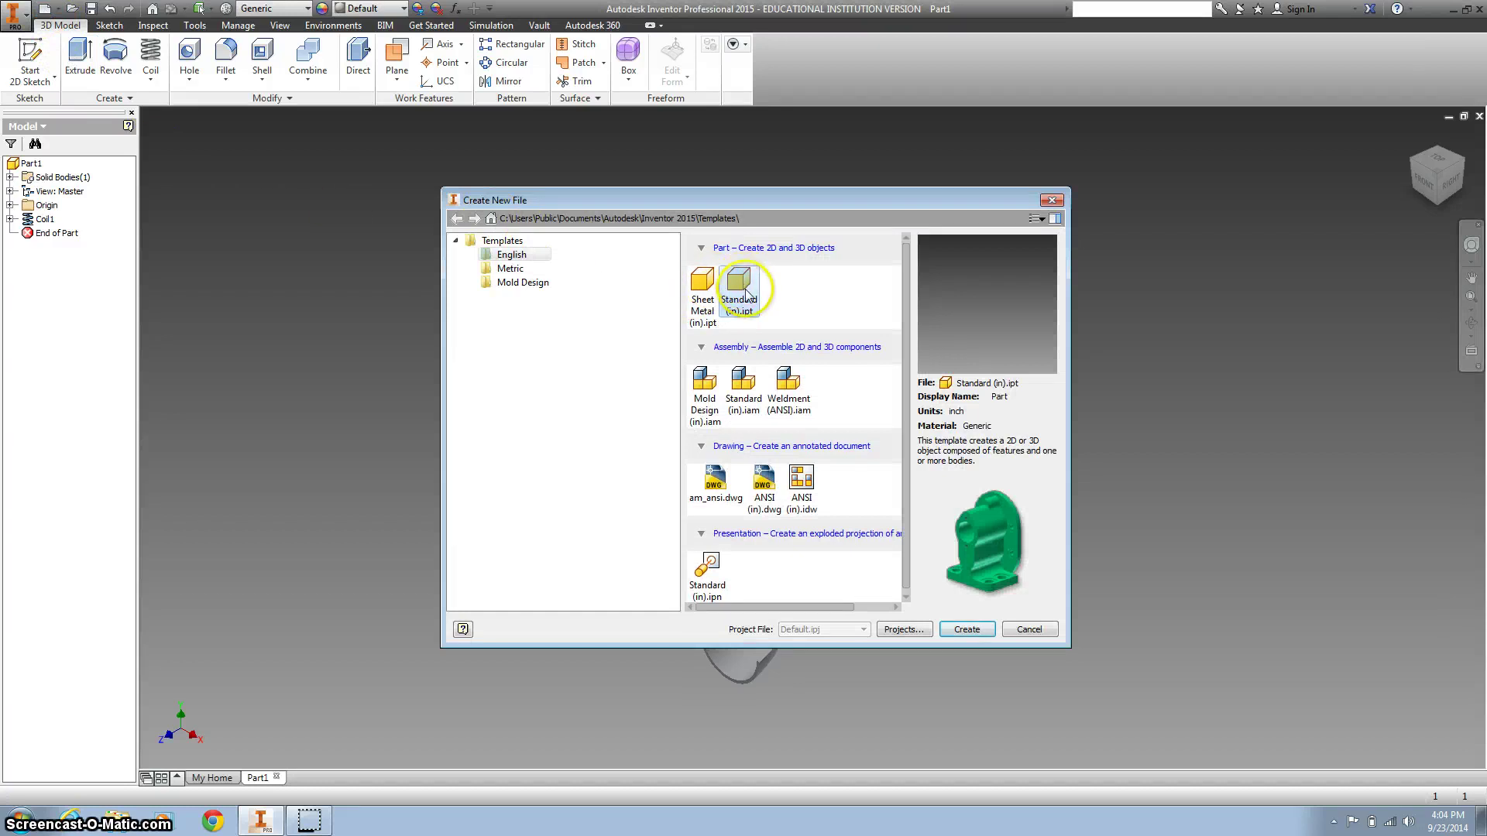
pyautogui.click(966, 629)
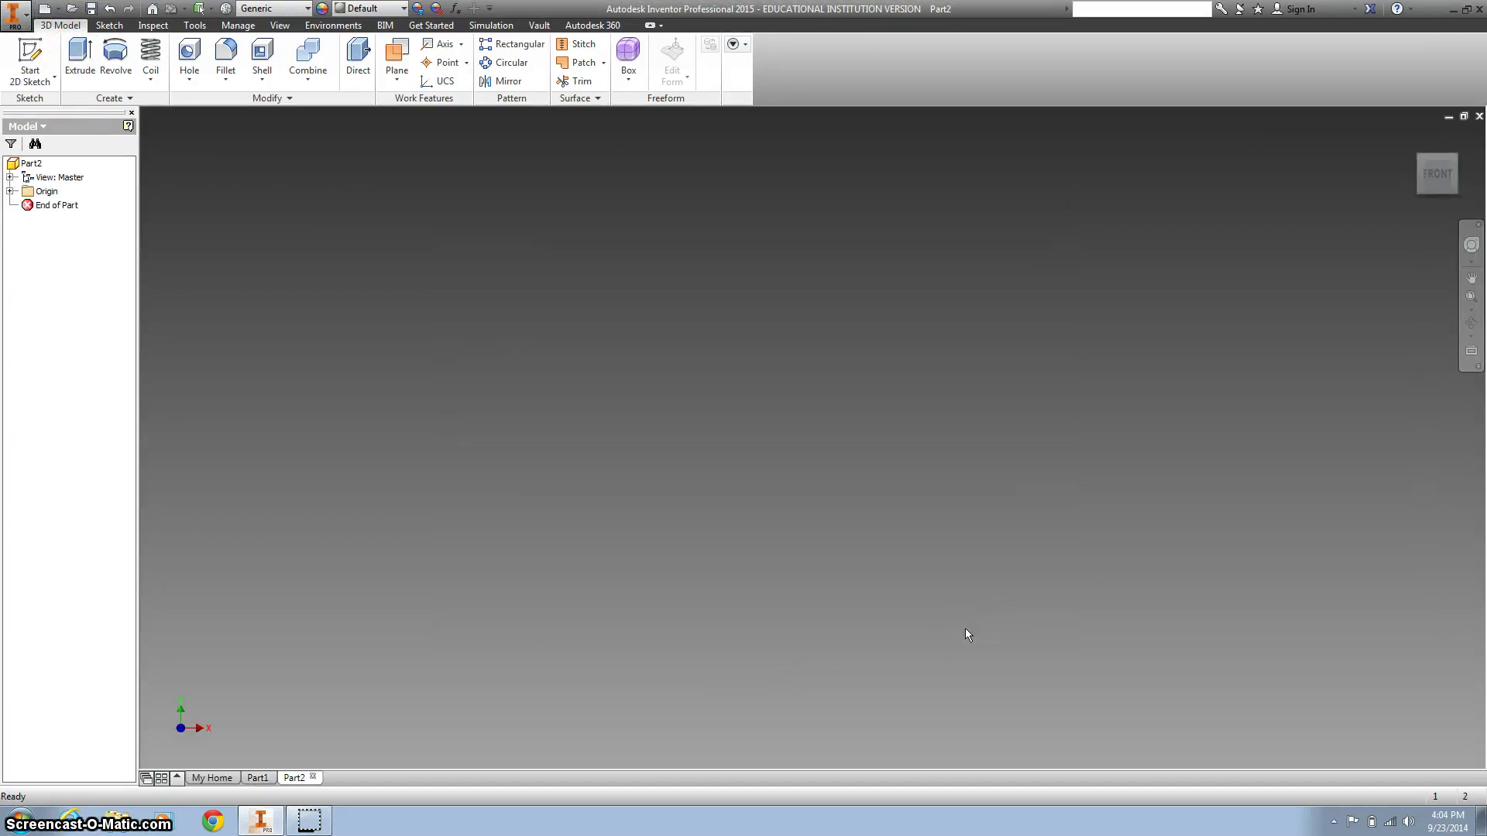
pyautogui.click(24, 52)
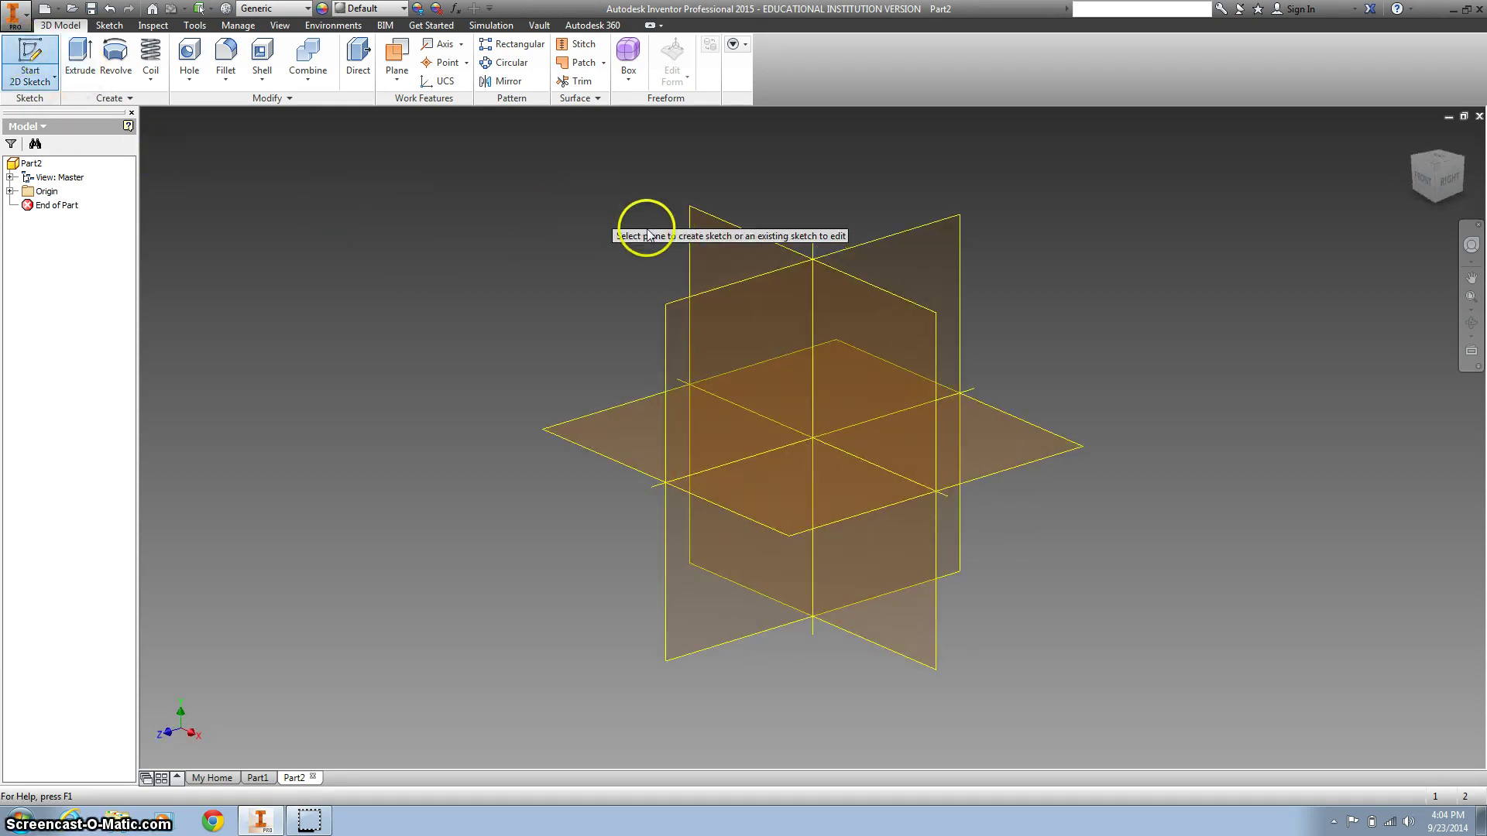
pyautogui.click(737, 255)
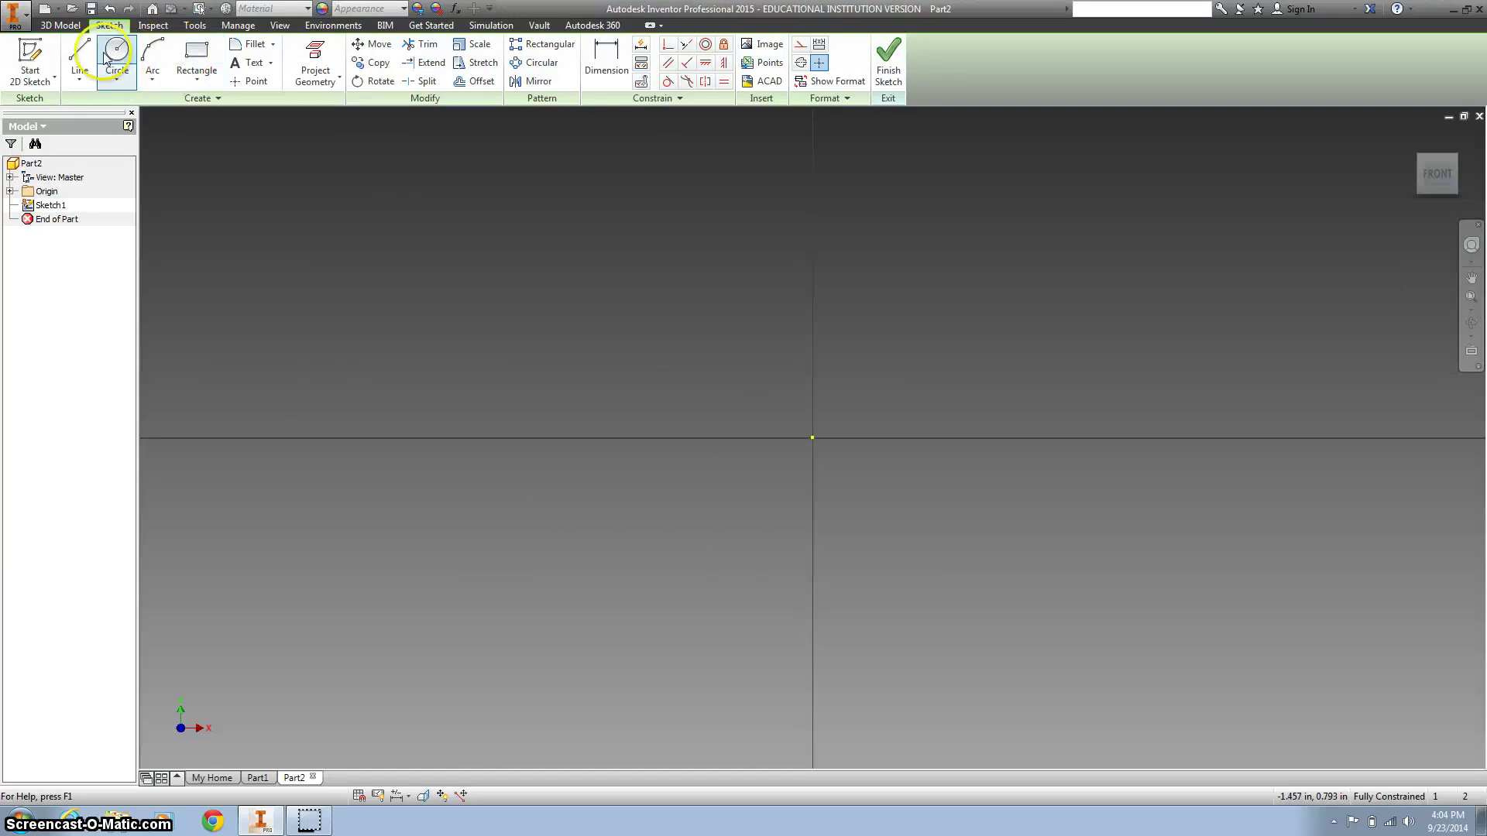
# Draw a 24 in vertical line and an 18 in horizontal line from the origin
pyautogui.click(80, 56)
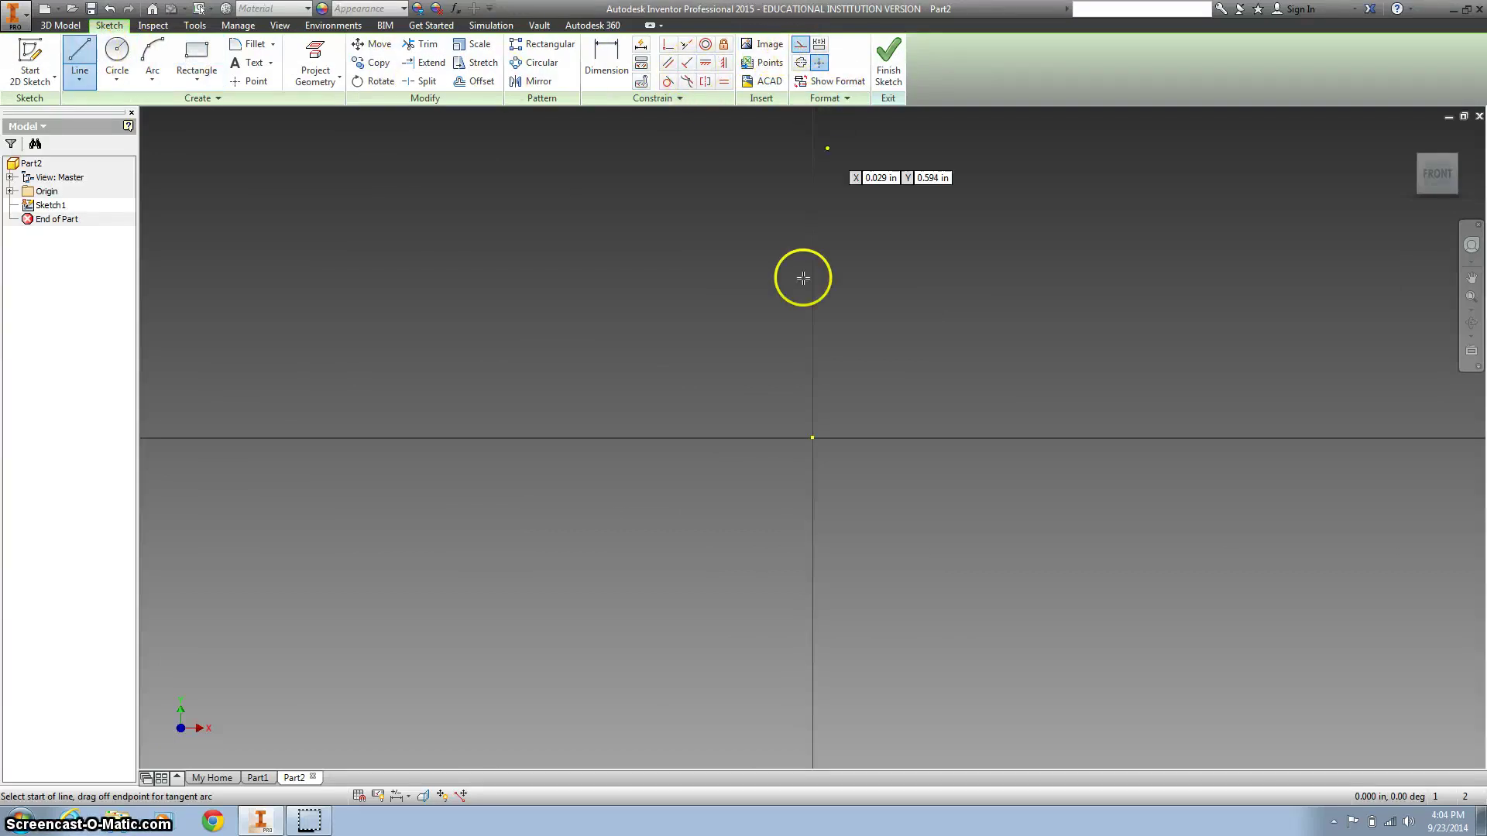
pyautogui.click(813, 439)
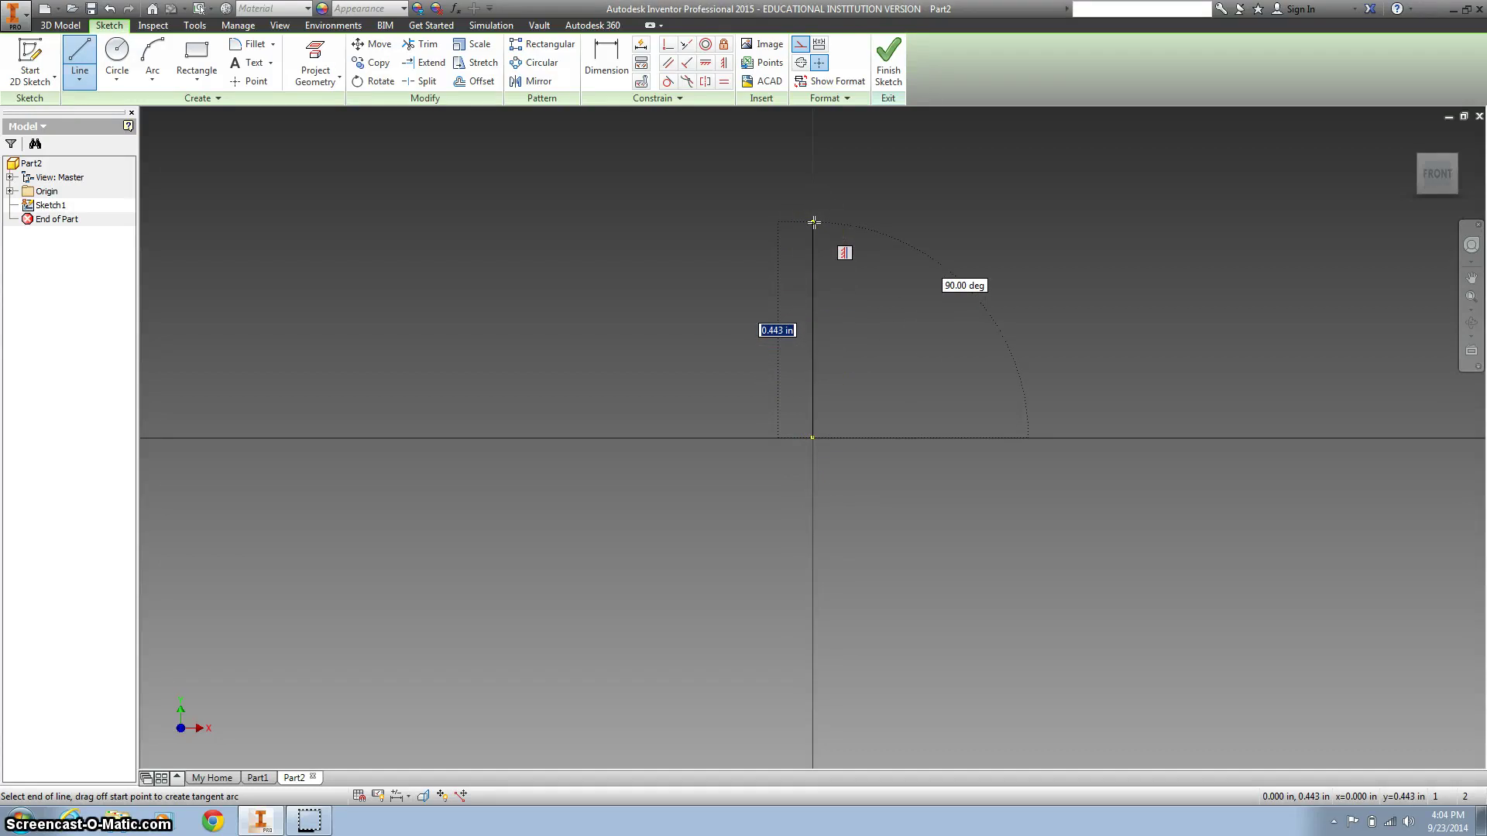
pyautogui.write('24')
pyautogui.press('Return')
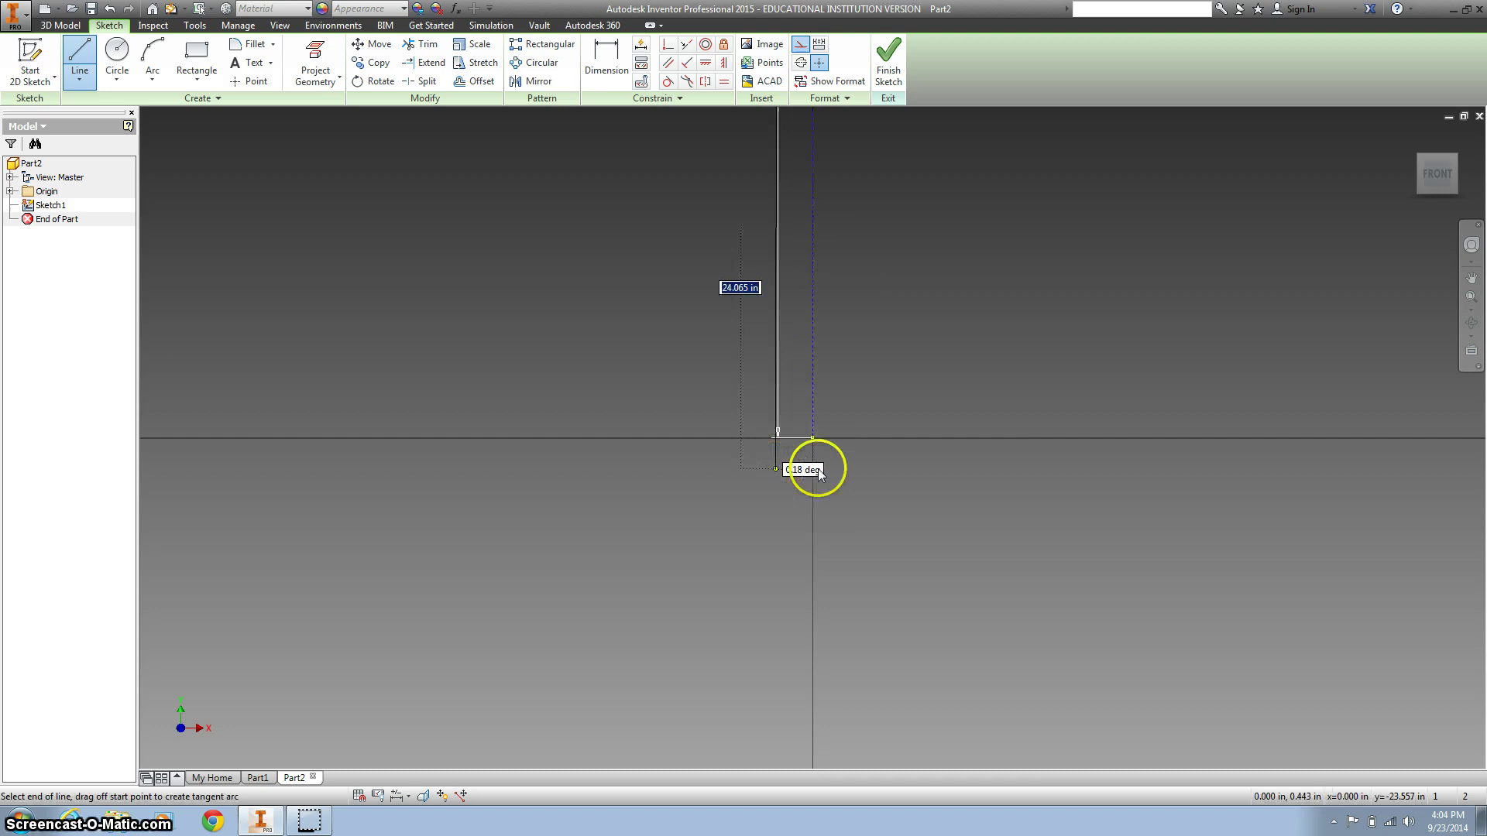
pyautogui.press('Escape')
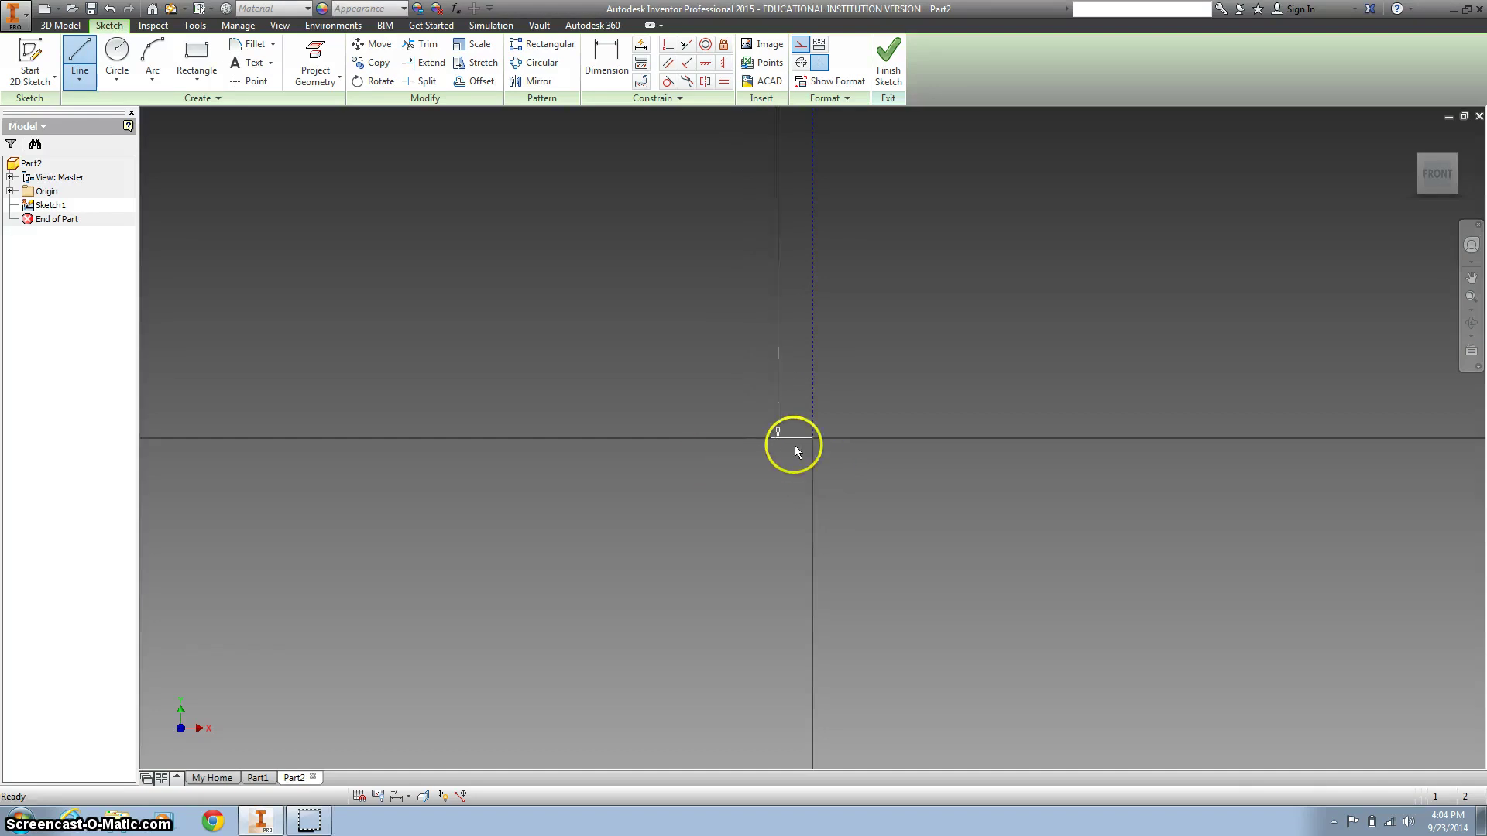
pyautogui.click(79, 53)
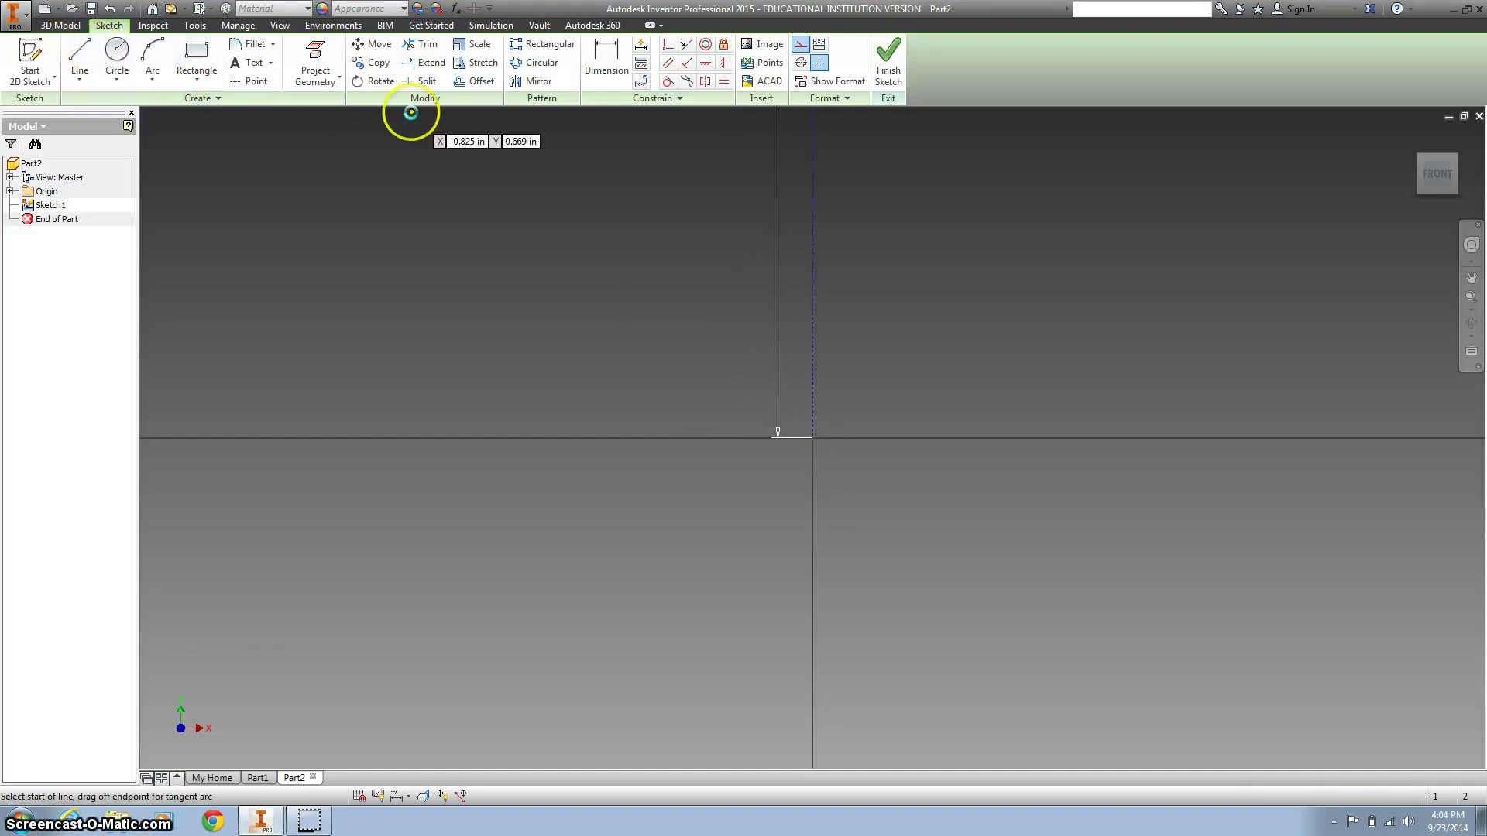
pyautogui.click(814, 438)
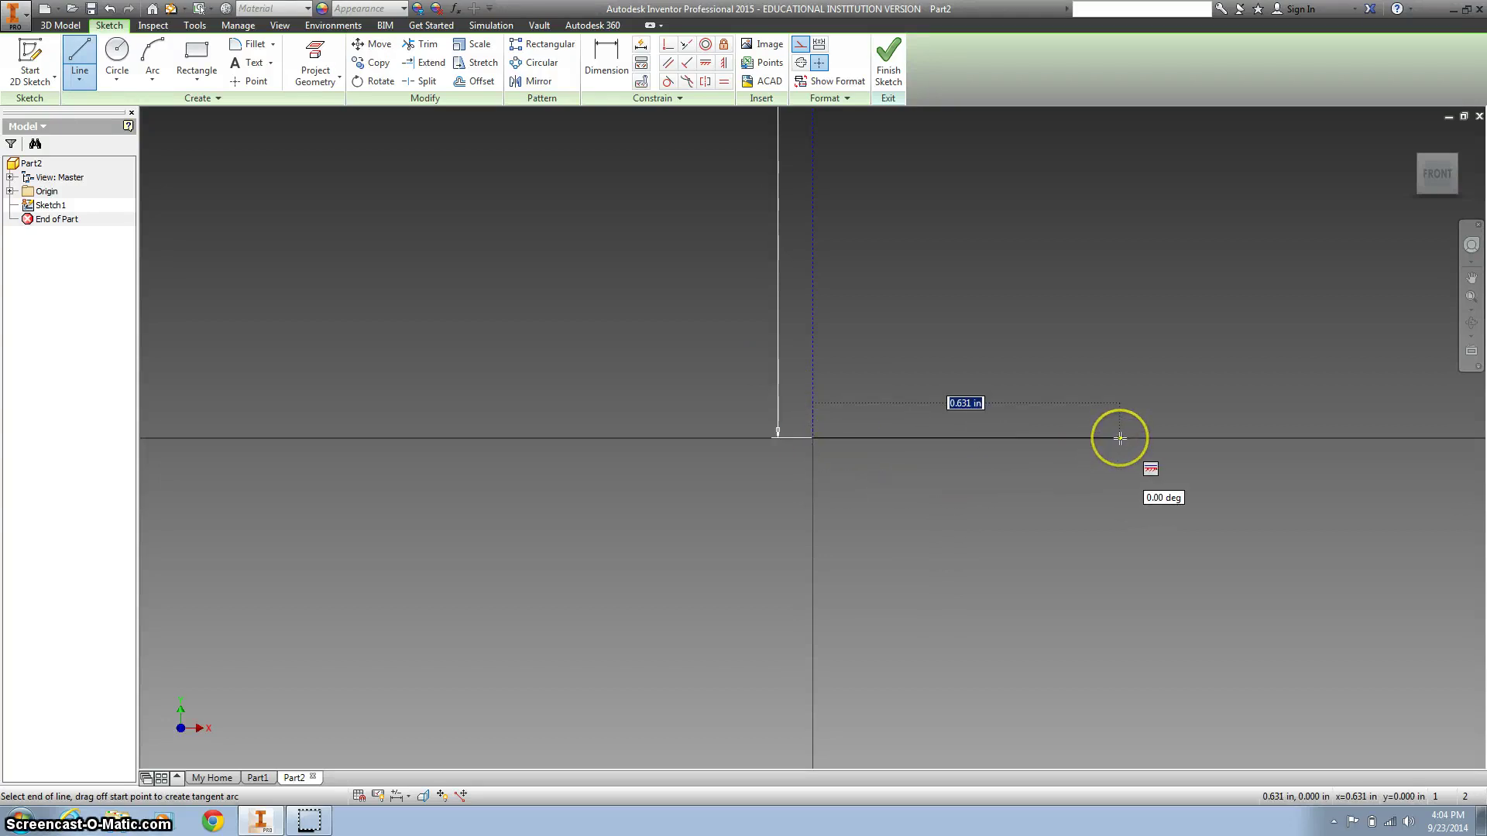
pyautogui.write('16')
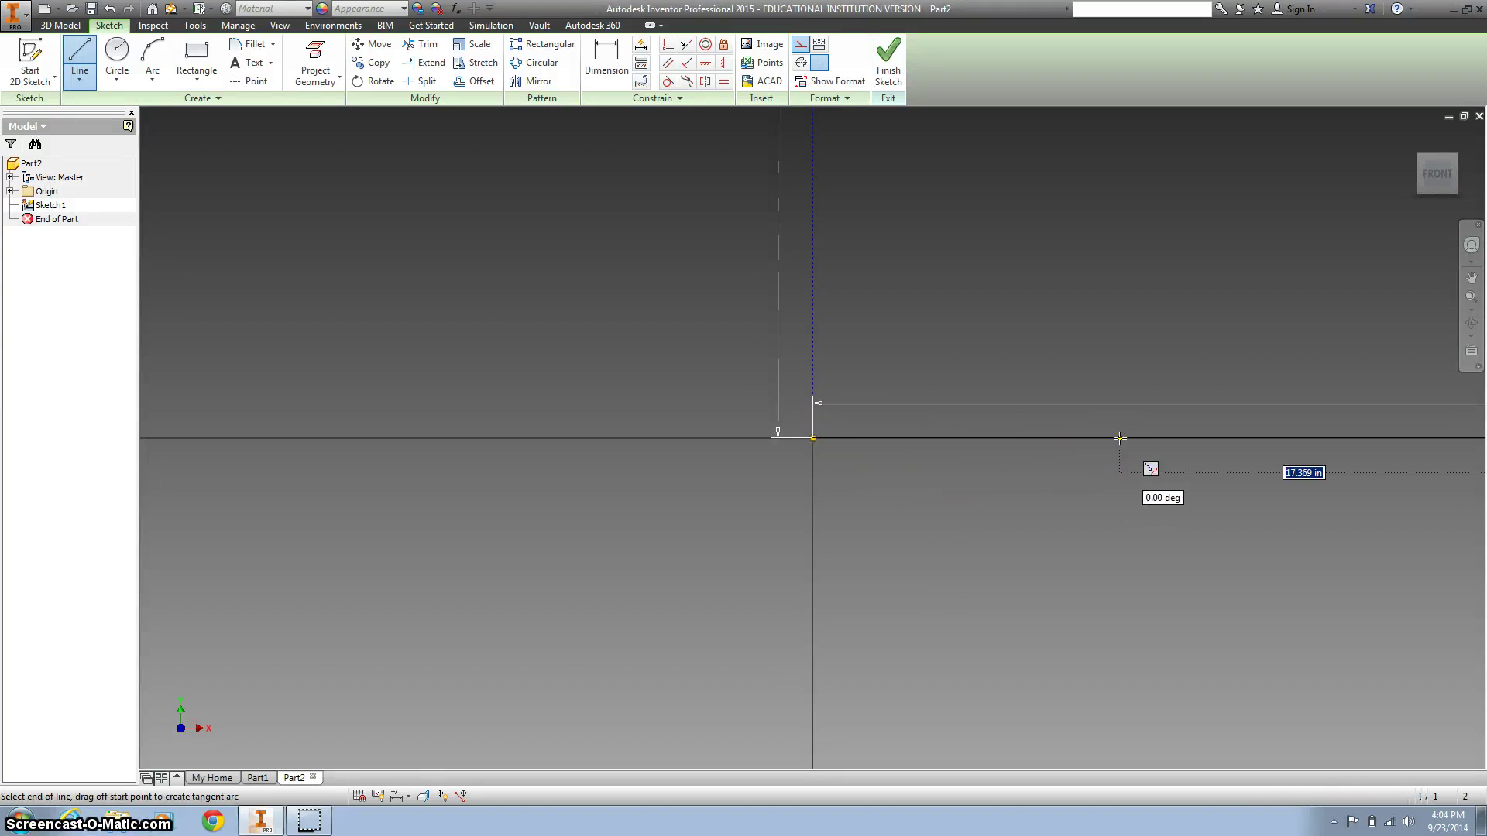
pyautogui.click(1437, 180)
pyautogui.write('18')
pyautogui.press('Return')
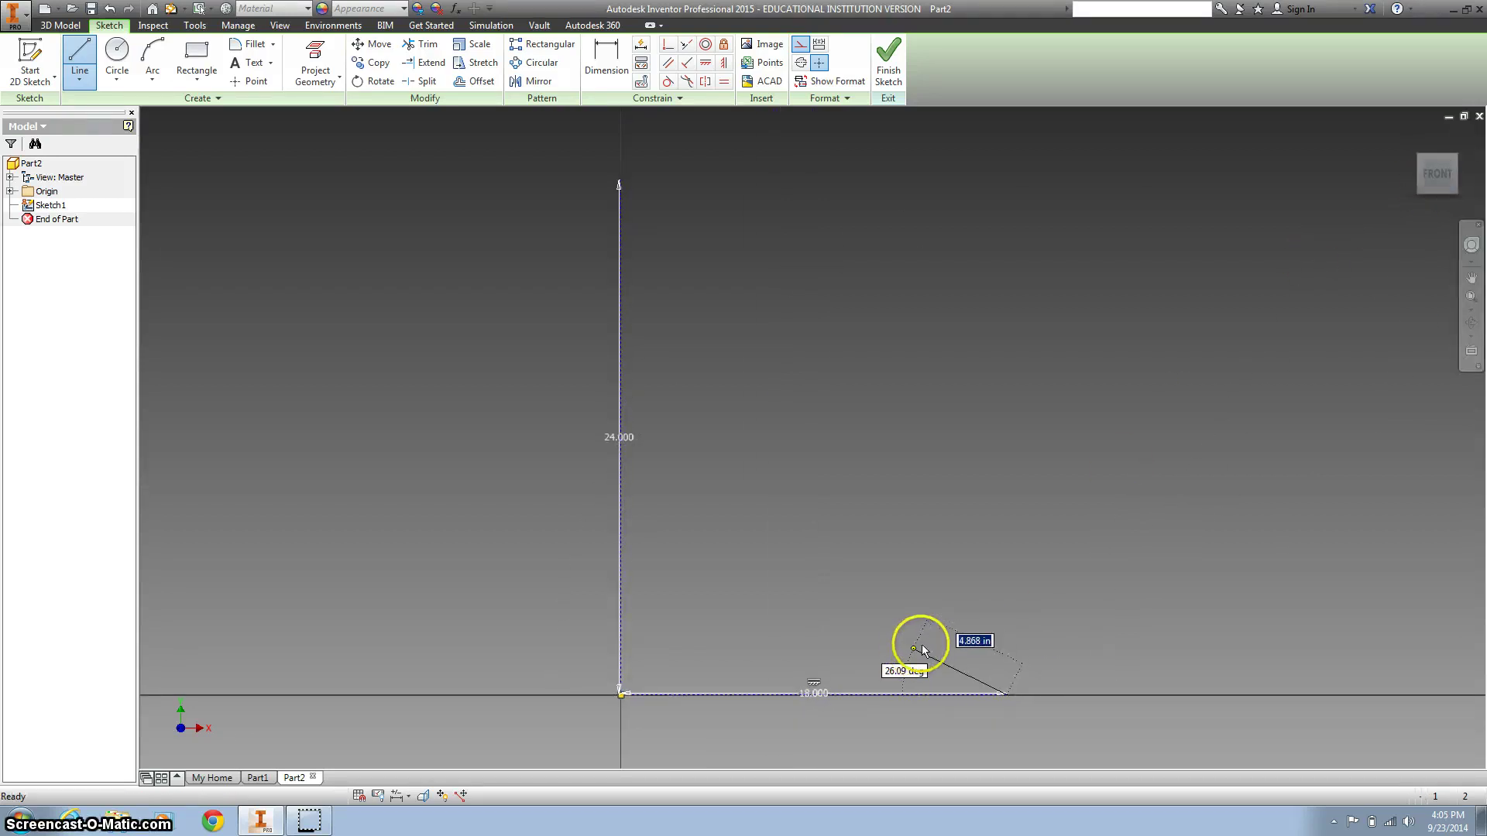
pyautogui.press('Escape')
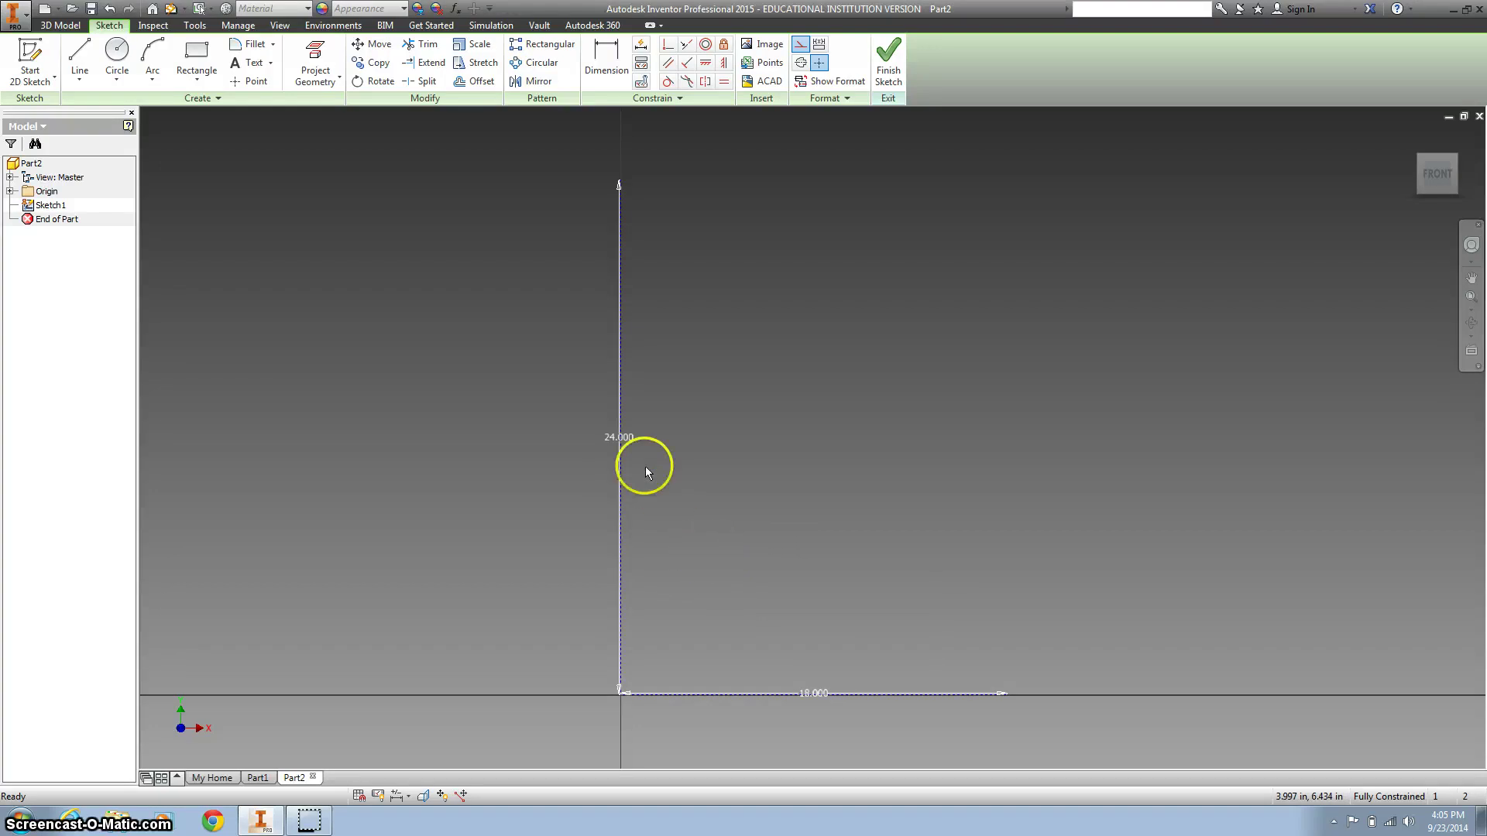
# Move the 24.000 dimension left of the line and the 18.000 dimension below it
pyautogui.click(620, 436)
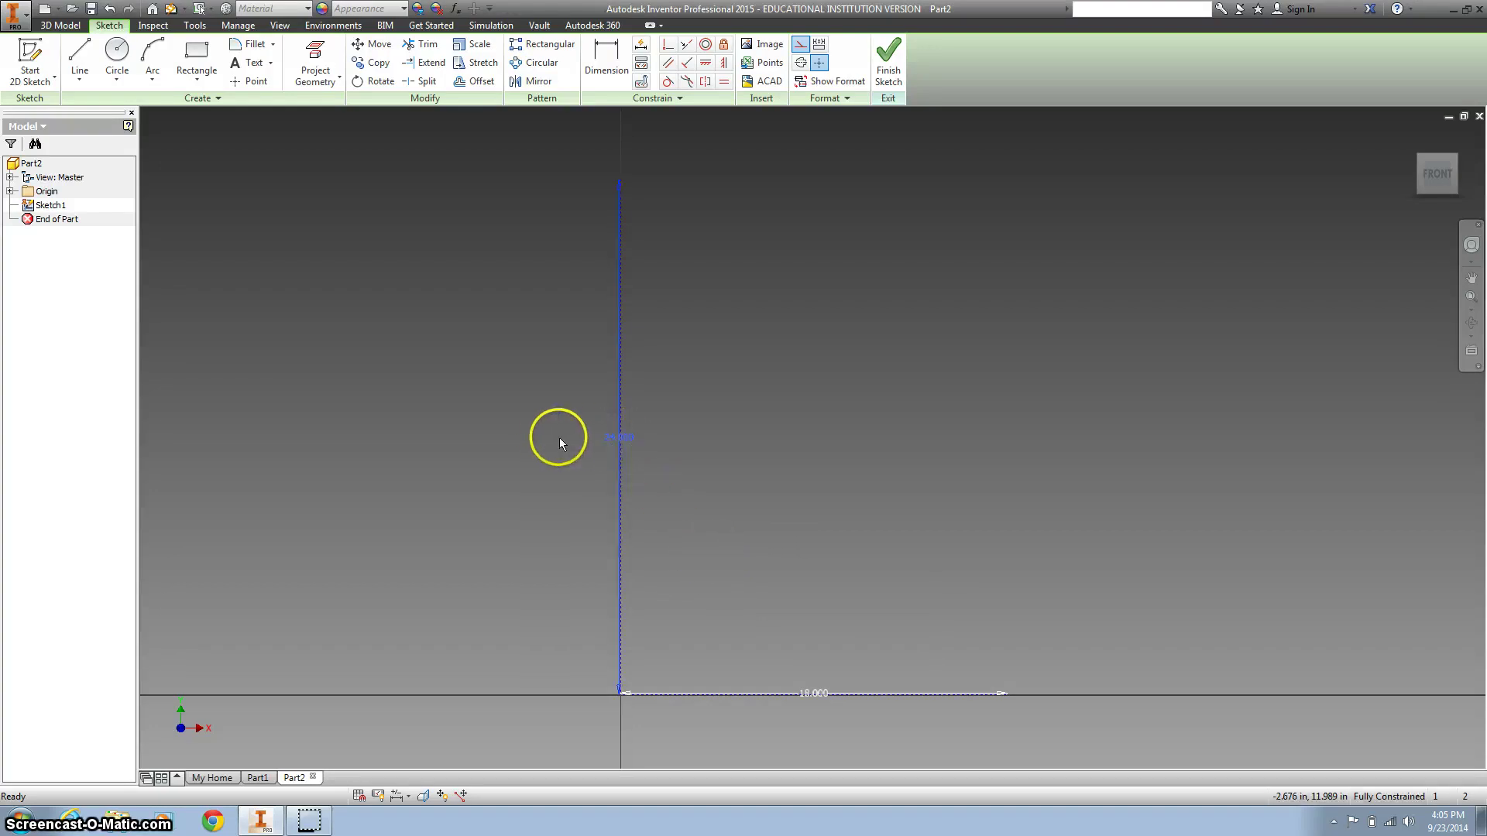
pyautogui.click(609, 439)
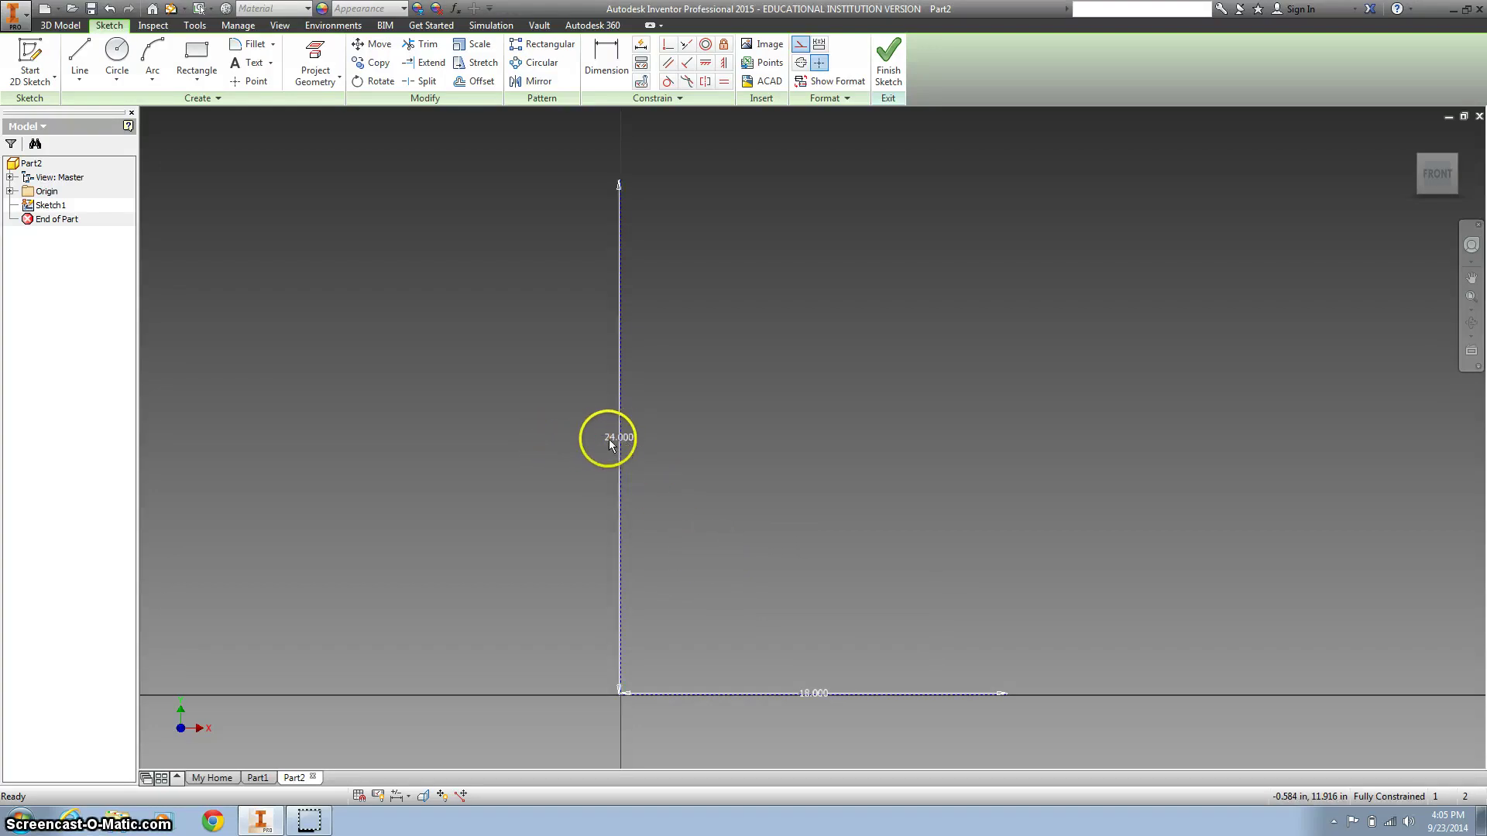
pyautogui.moveTo(618, 438); pyautogui.dragTo(539, 436)
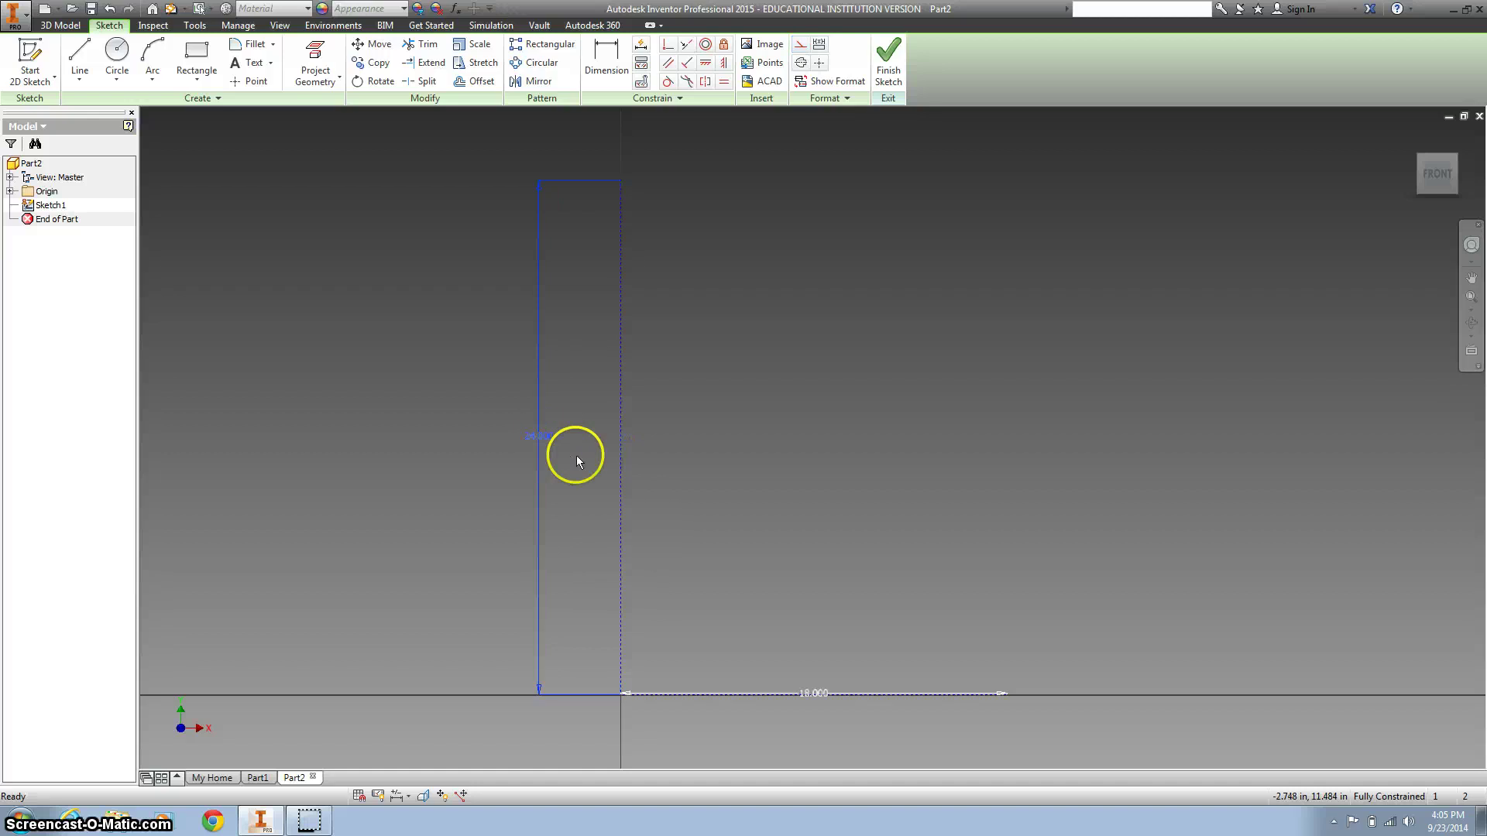
pyautogui.moveTo(812, 693); pyautogui.dragTo(817, 748)
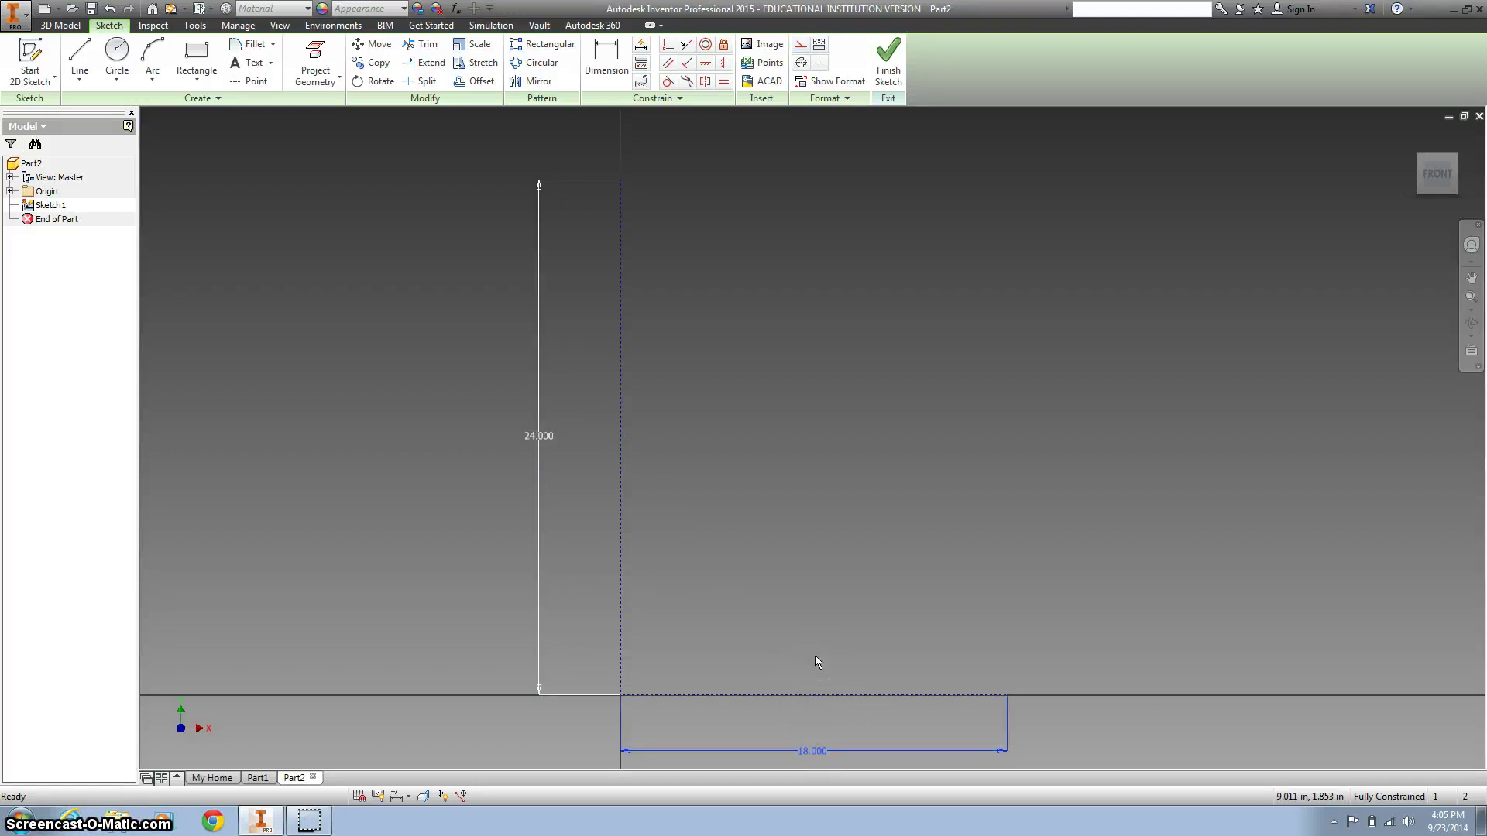
# Remove the dashed circle and its 24.000 dimension at the horizontal line's end
pyautogui.click(117, 51)
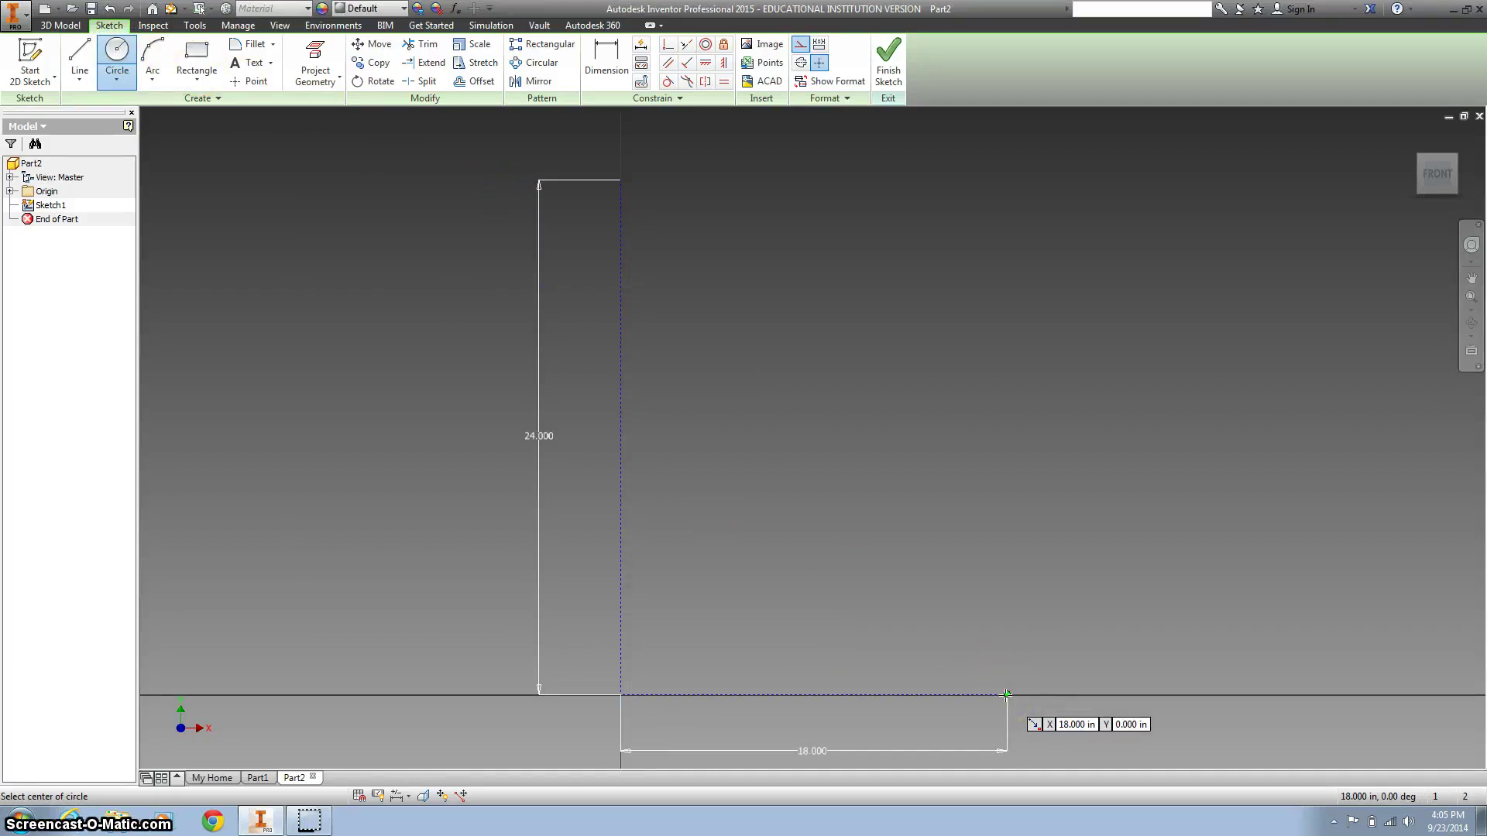
pyautogui.click(1006, 694)
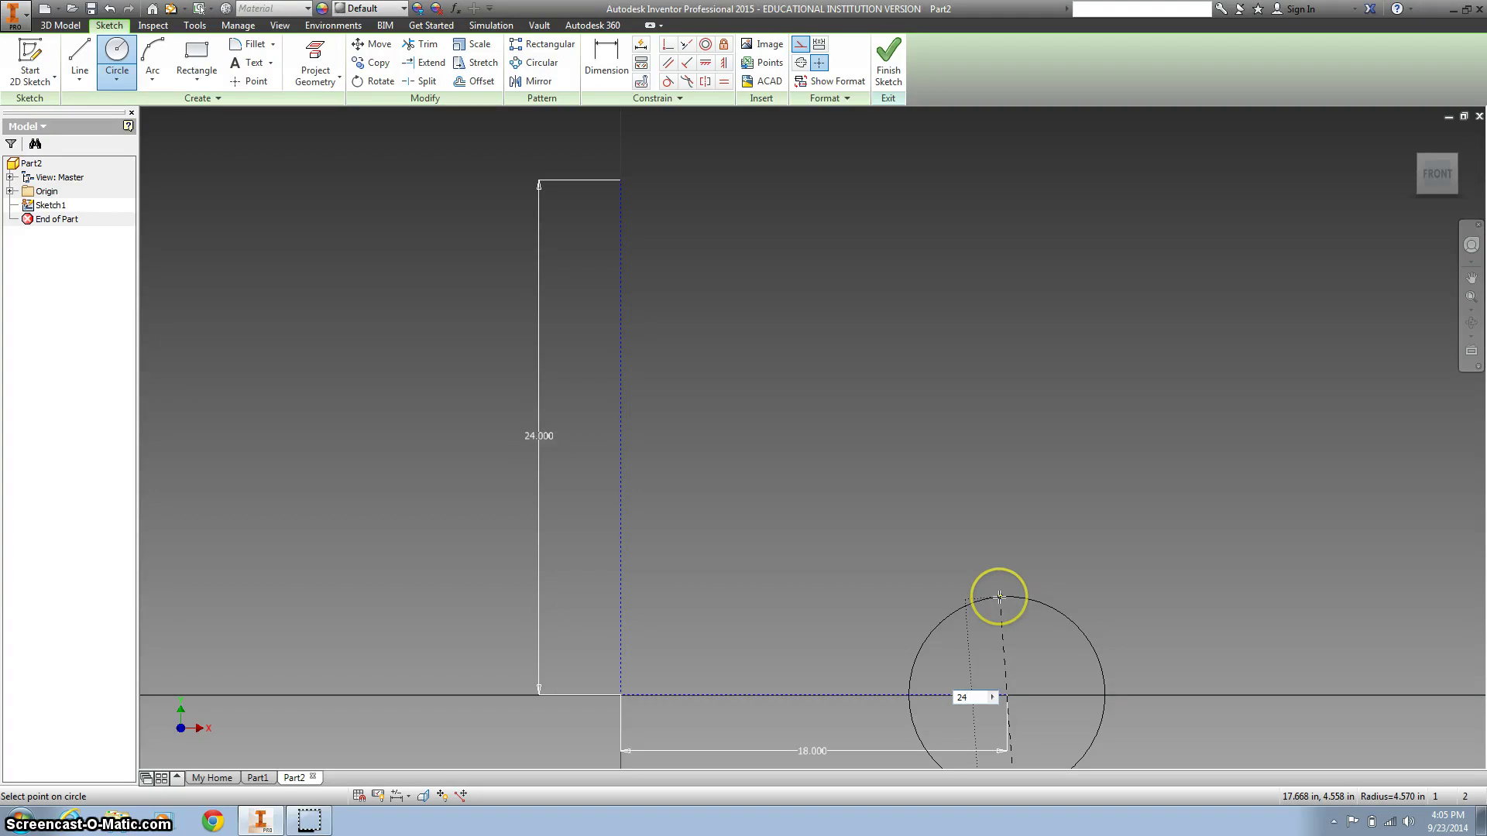
pyautogui.press('Return')
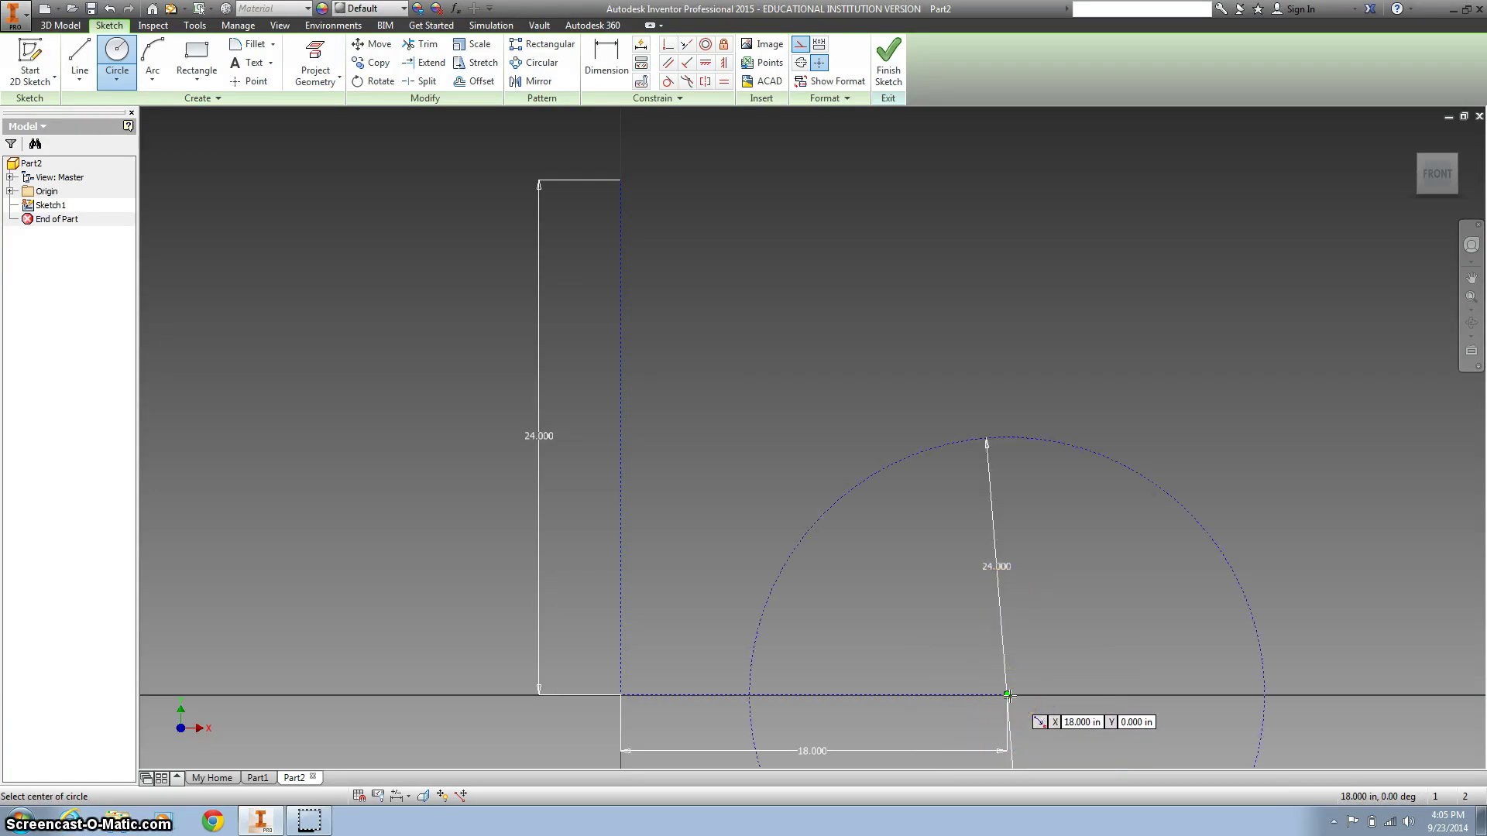
pyautogui.press('Escape')
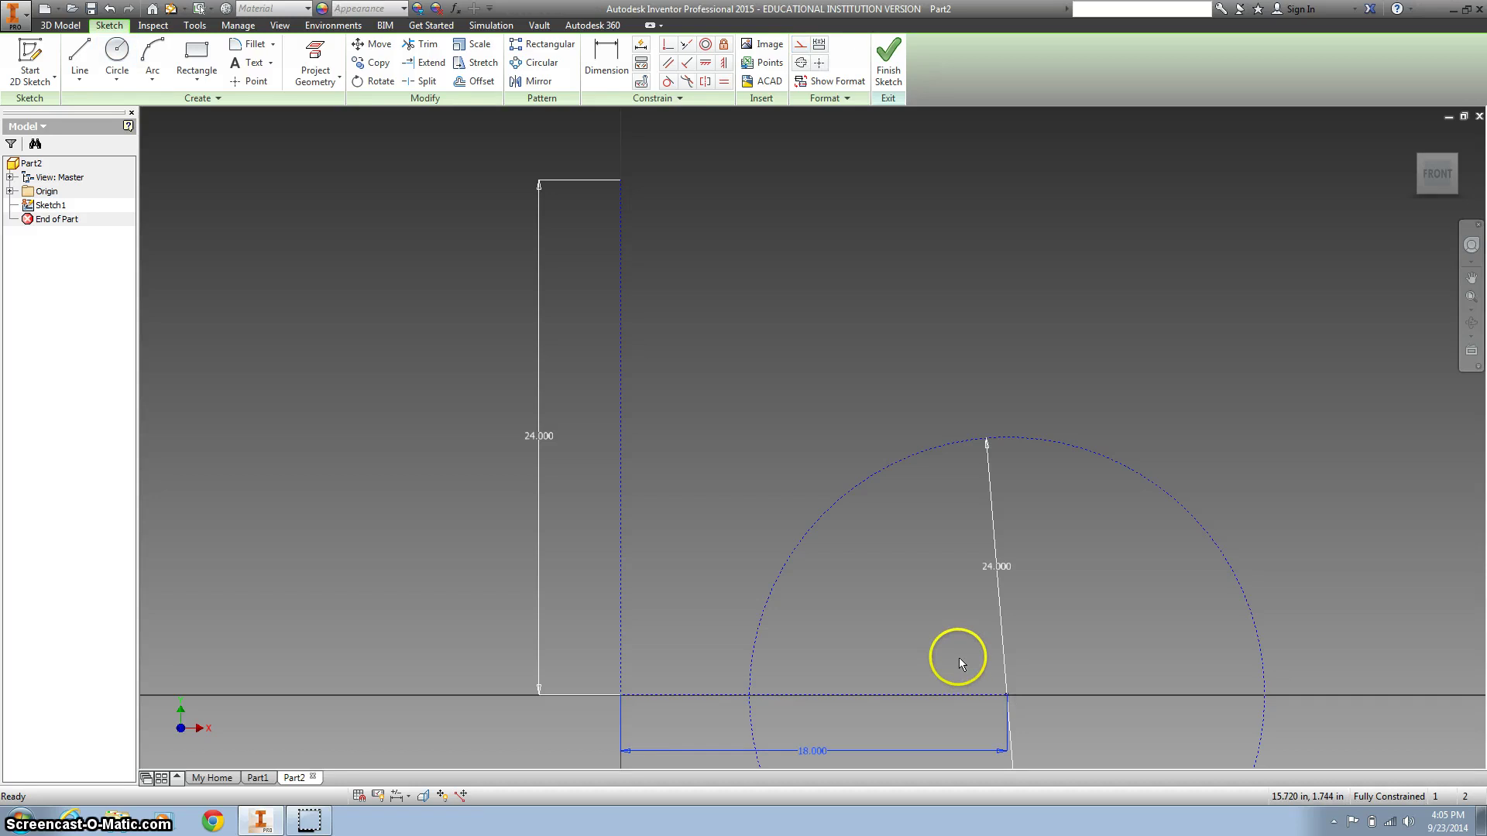
pyautogui.press('Delete')
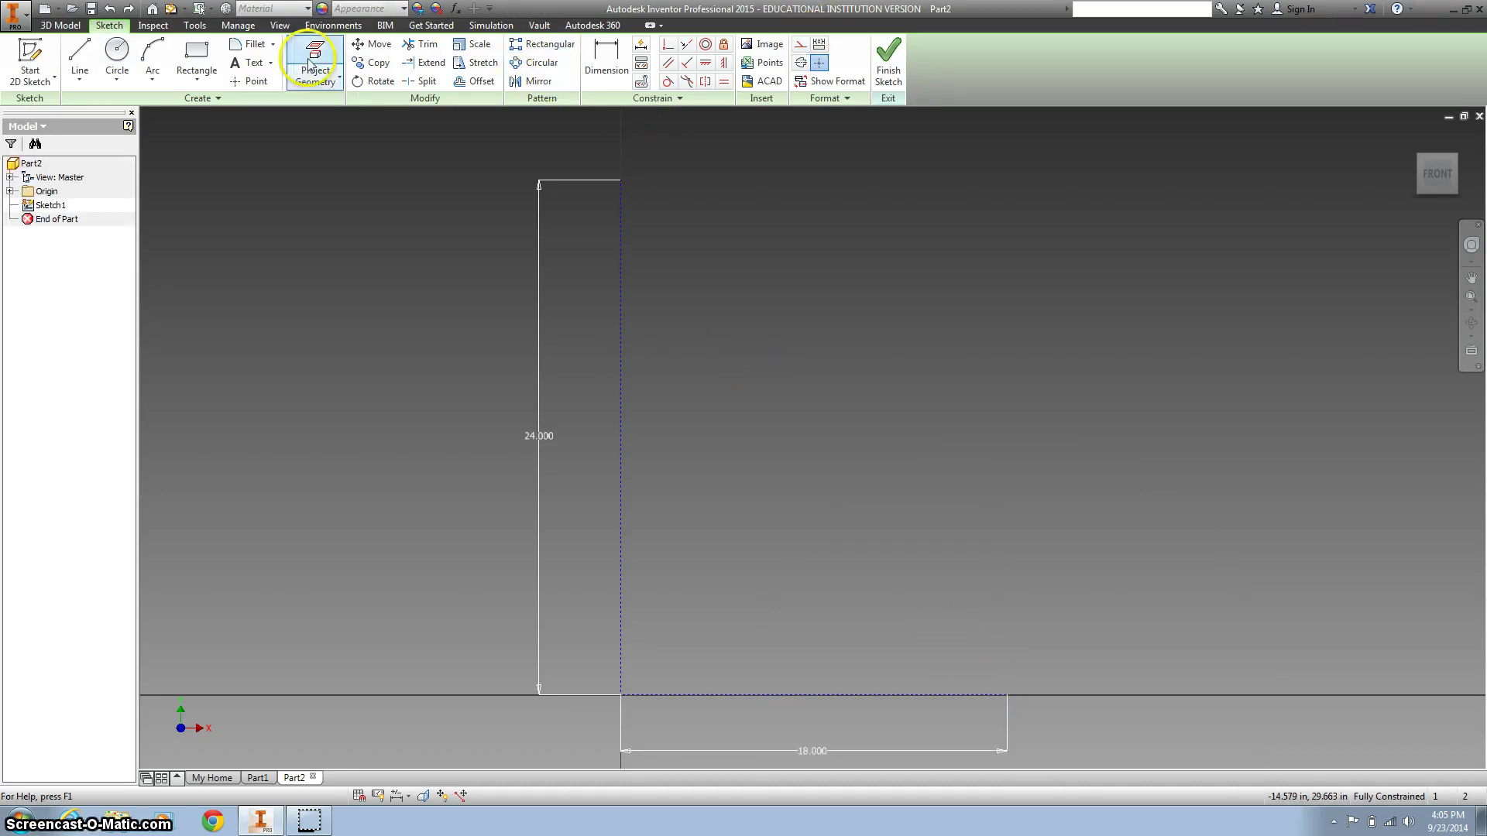
# Draw concentric 24 in and 22 in diameter circles centred 18 from the vertical line
pyautogui.click(118, 51)
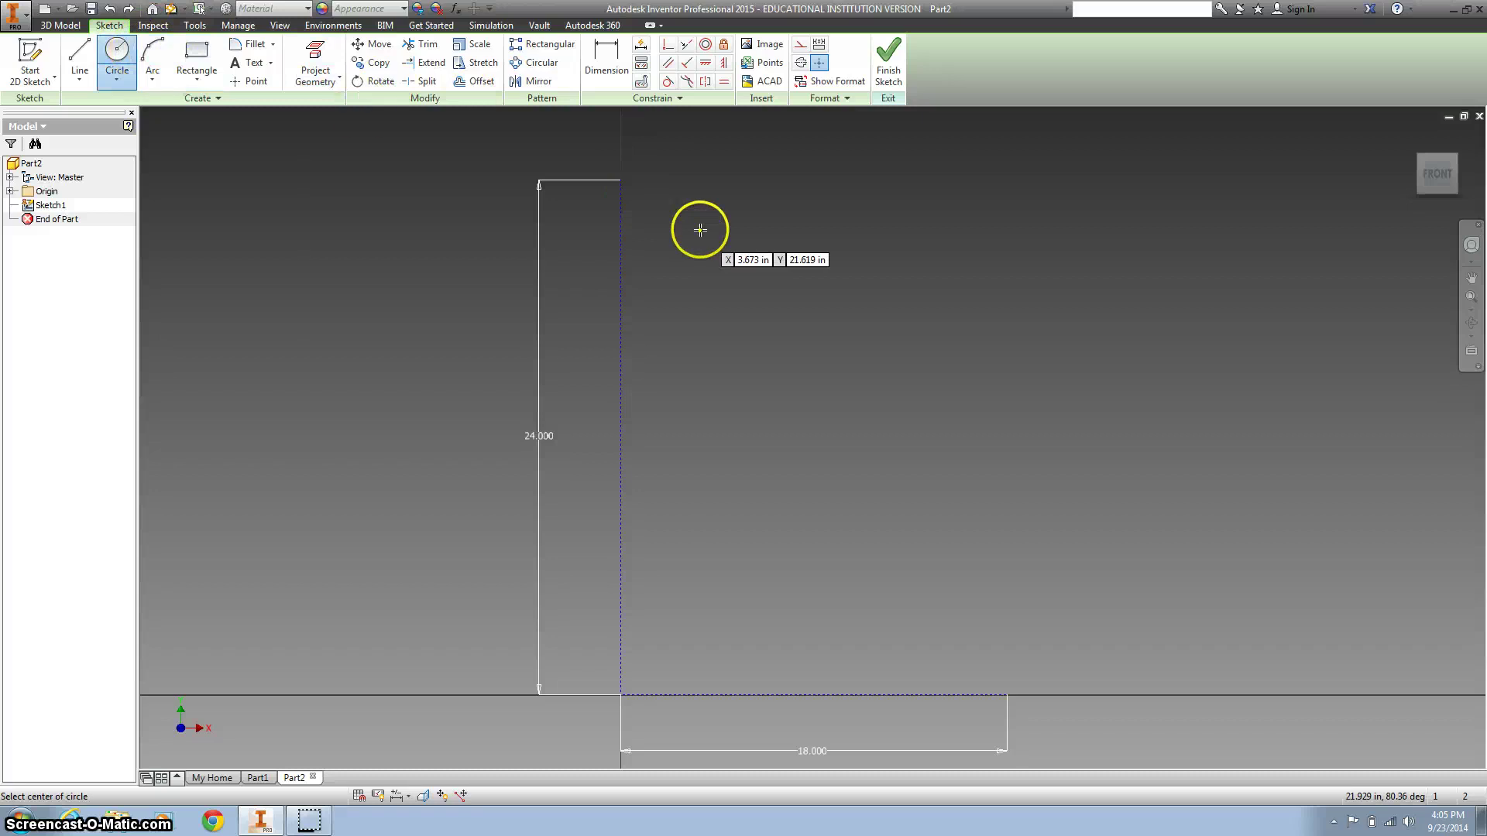
pyautogui.click(1006, 695)
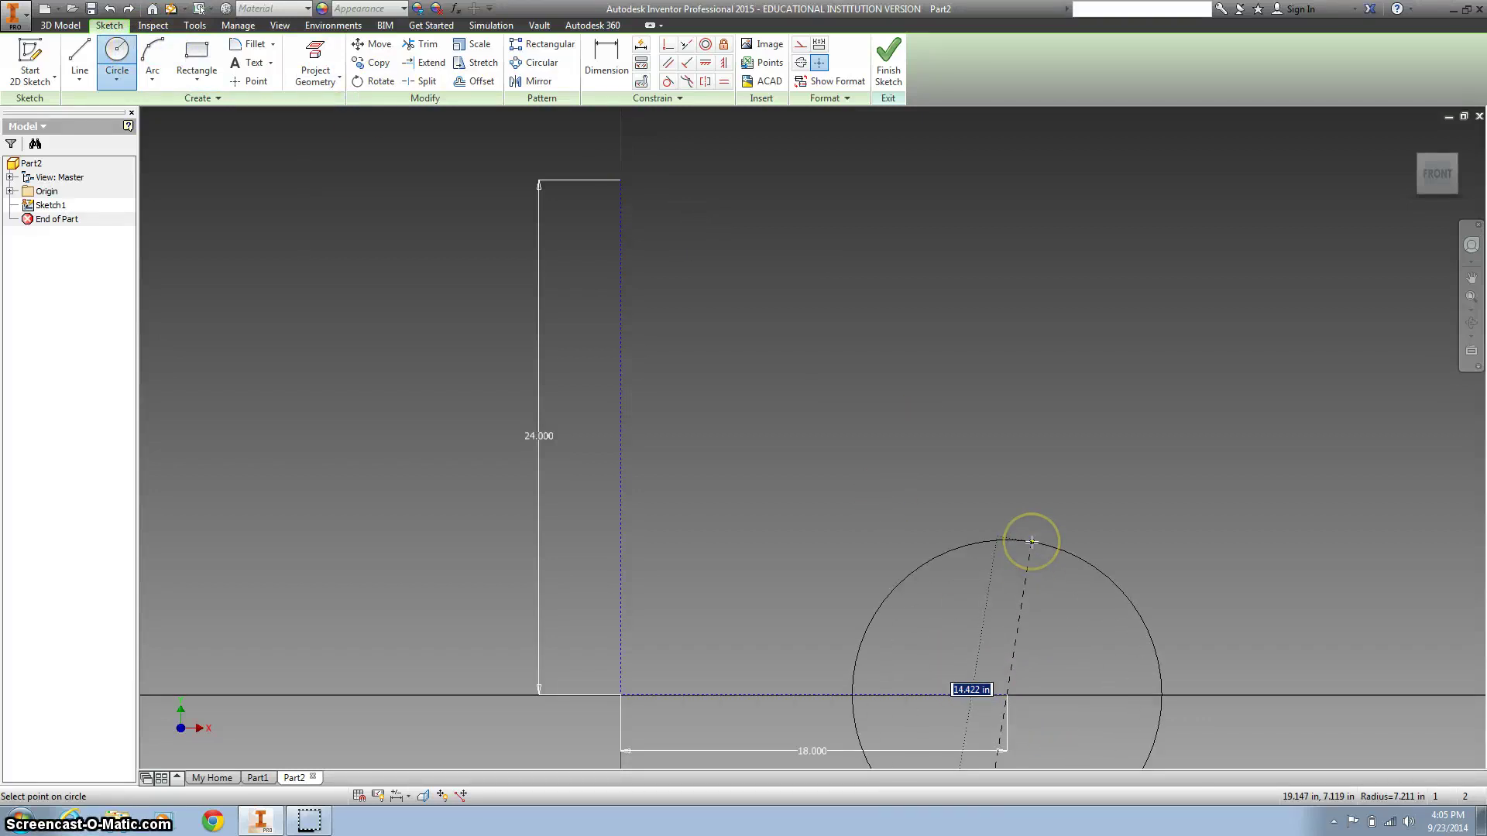
pyautogui.press('Return')
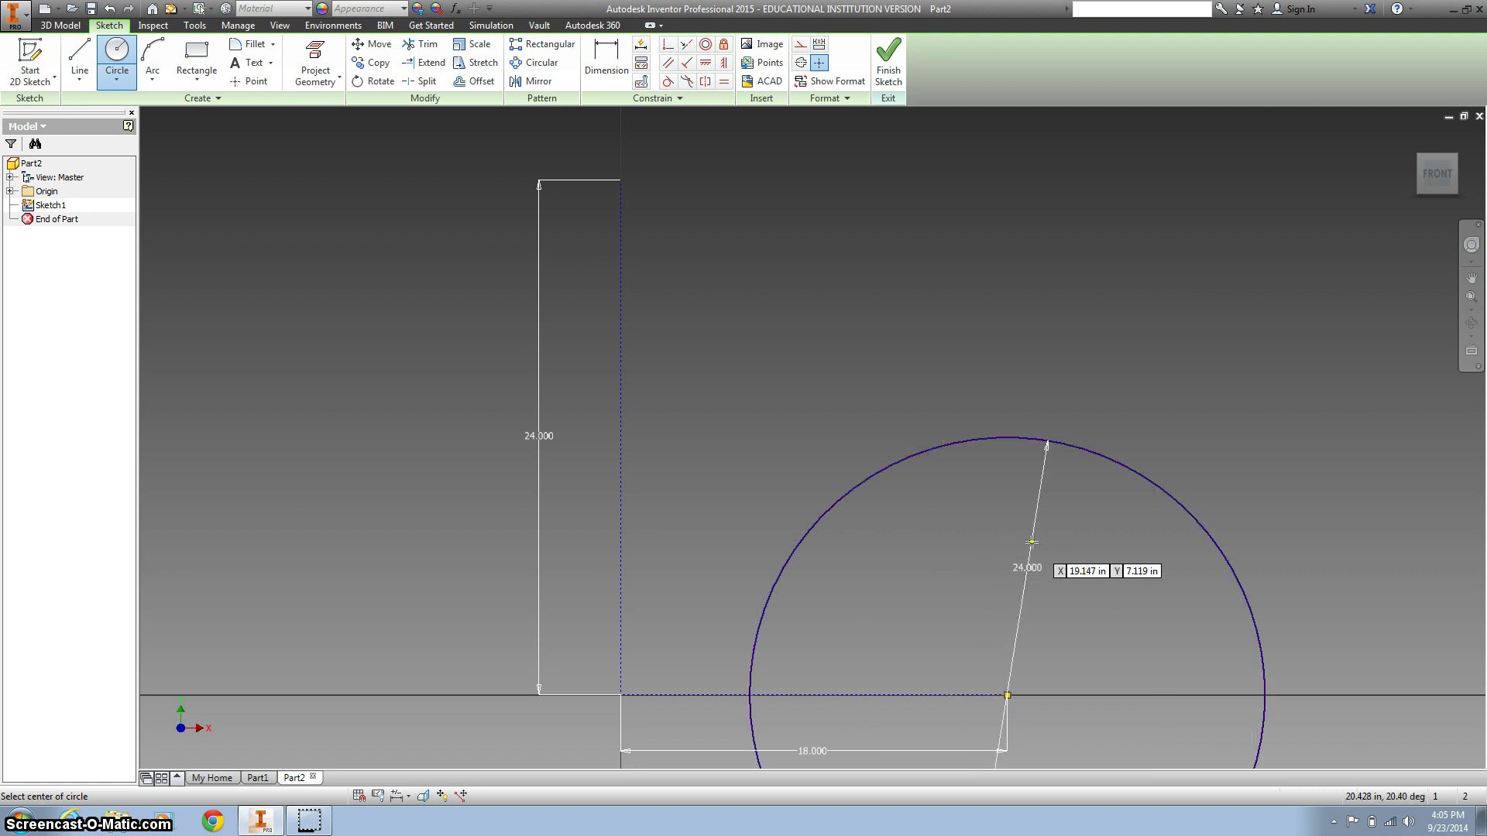
pyautogui.click(1005, 695)
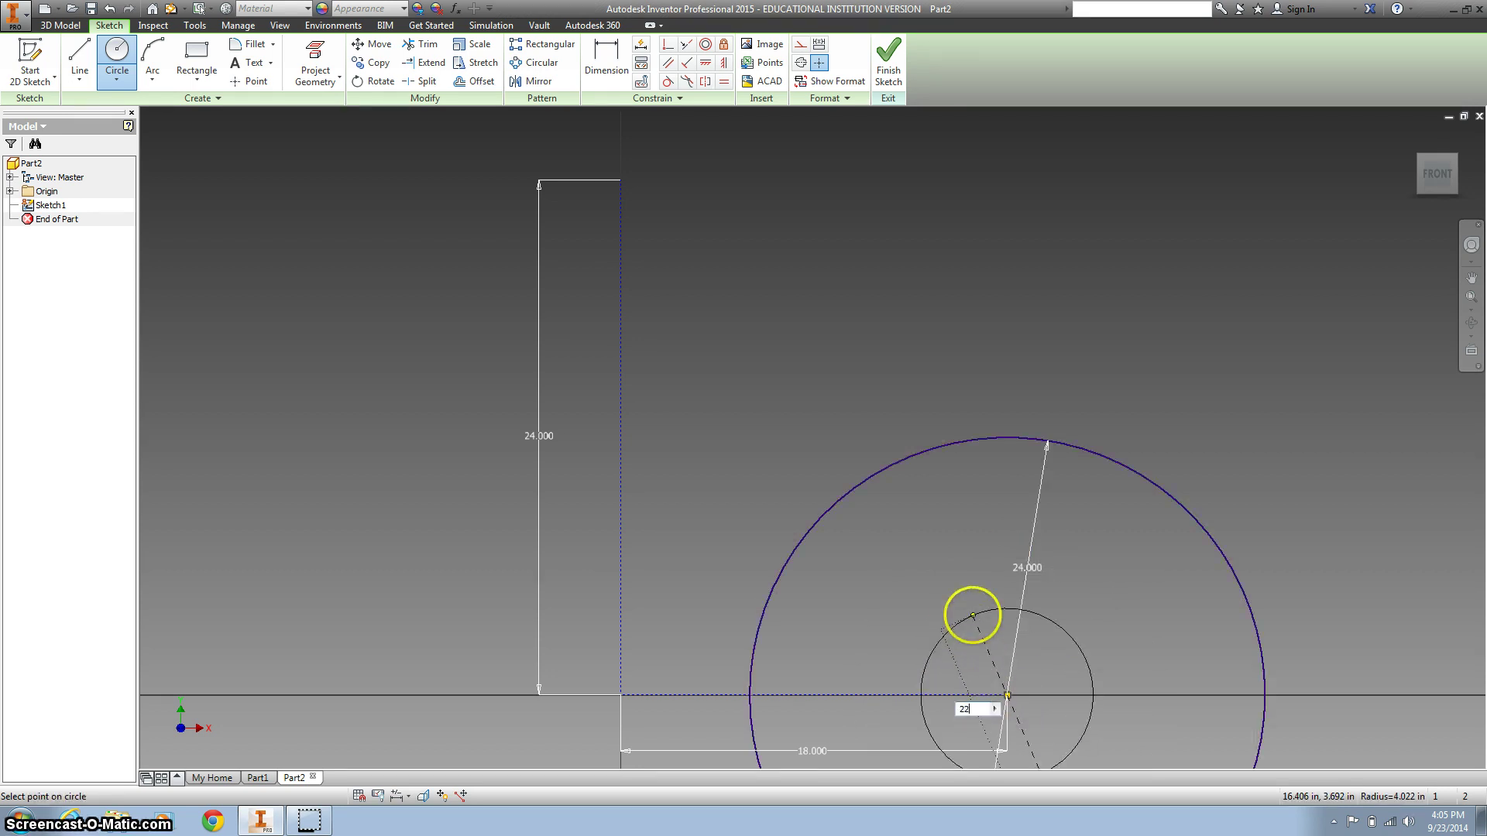
pyautogui.press('Return')
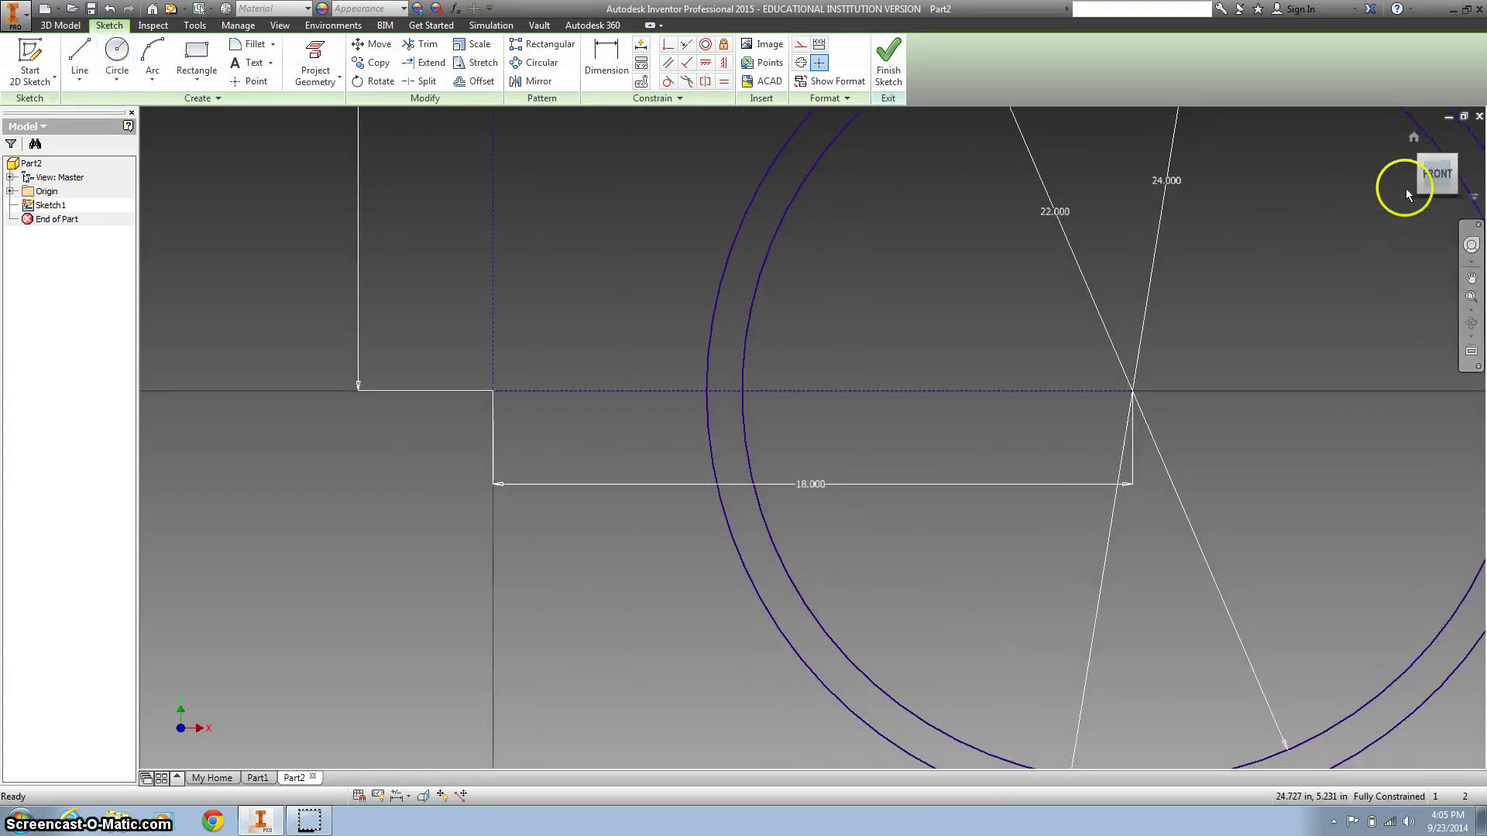
pyautogui.click(1413, 139)
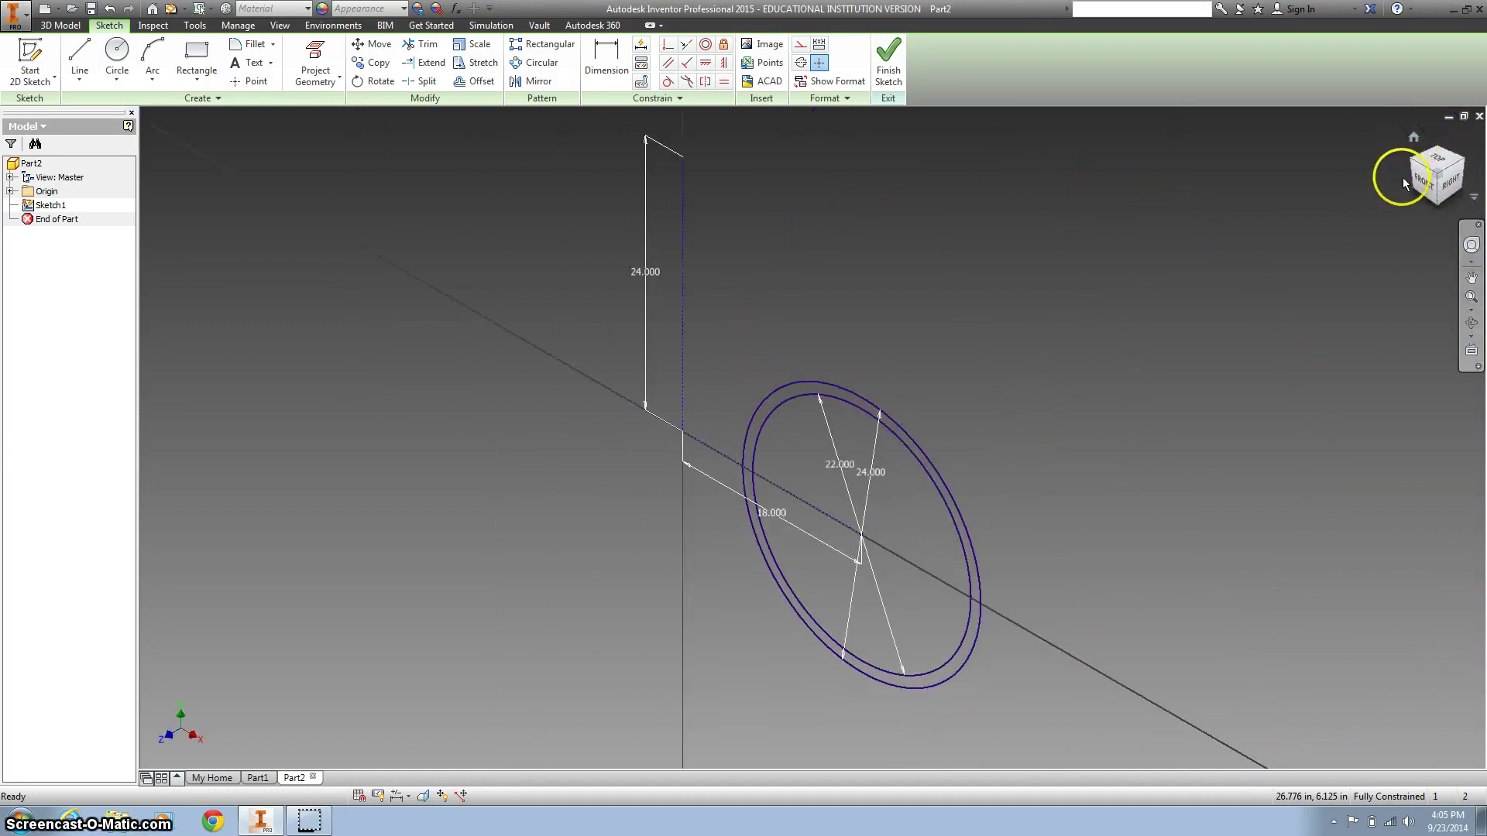
pyautogui.click(1403, 185)
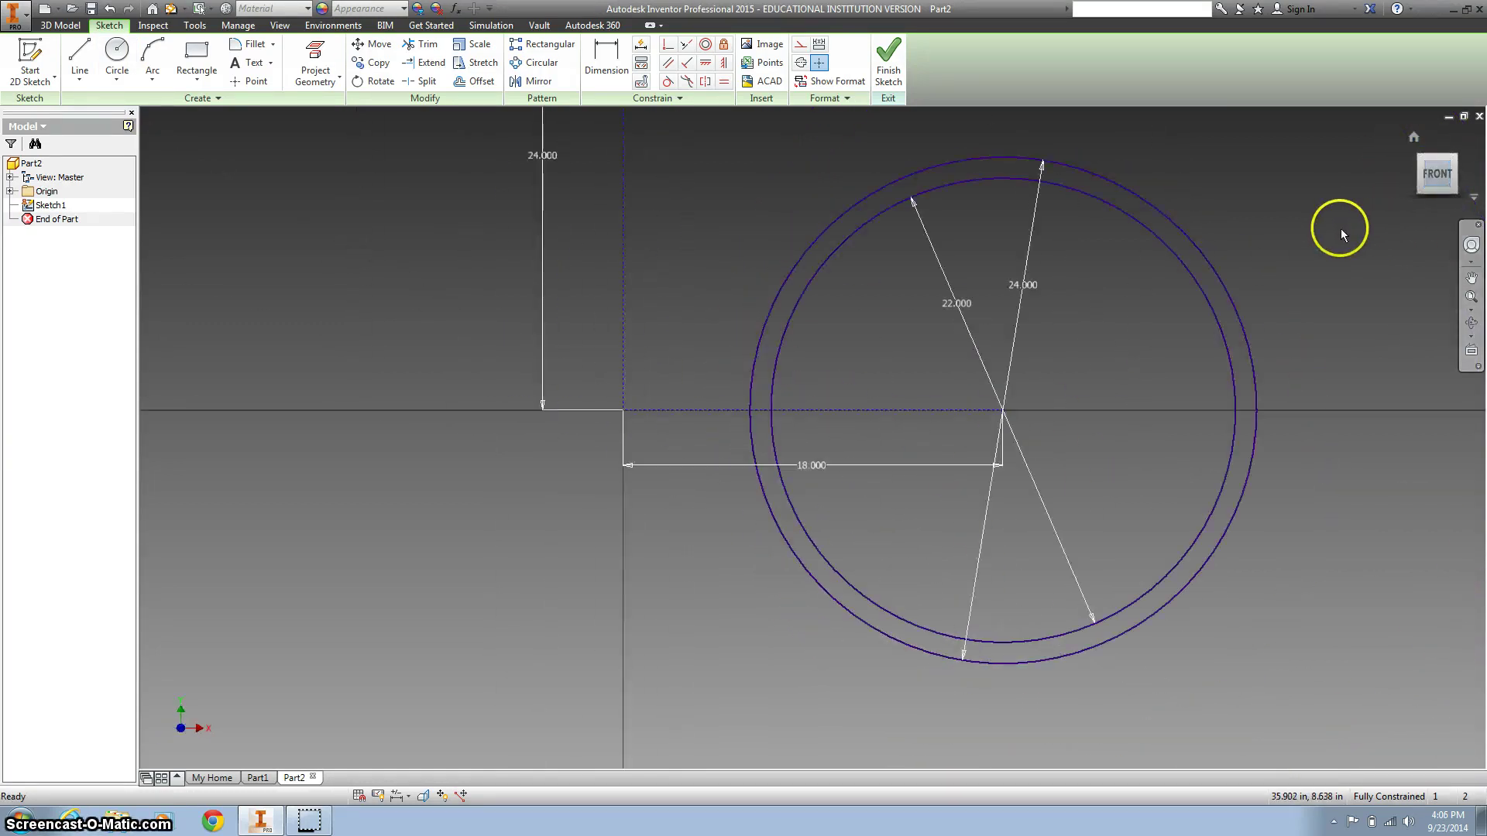
pyautogui.scroll(-3, 1238, 222)
pyautogui.scroll(5, 1238, 222)
pyautogui.moveTo(1237, 223); pyautogui.dragTo(999, 348, button='middle')
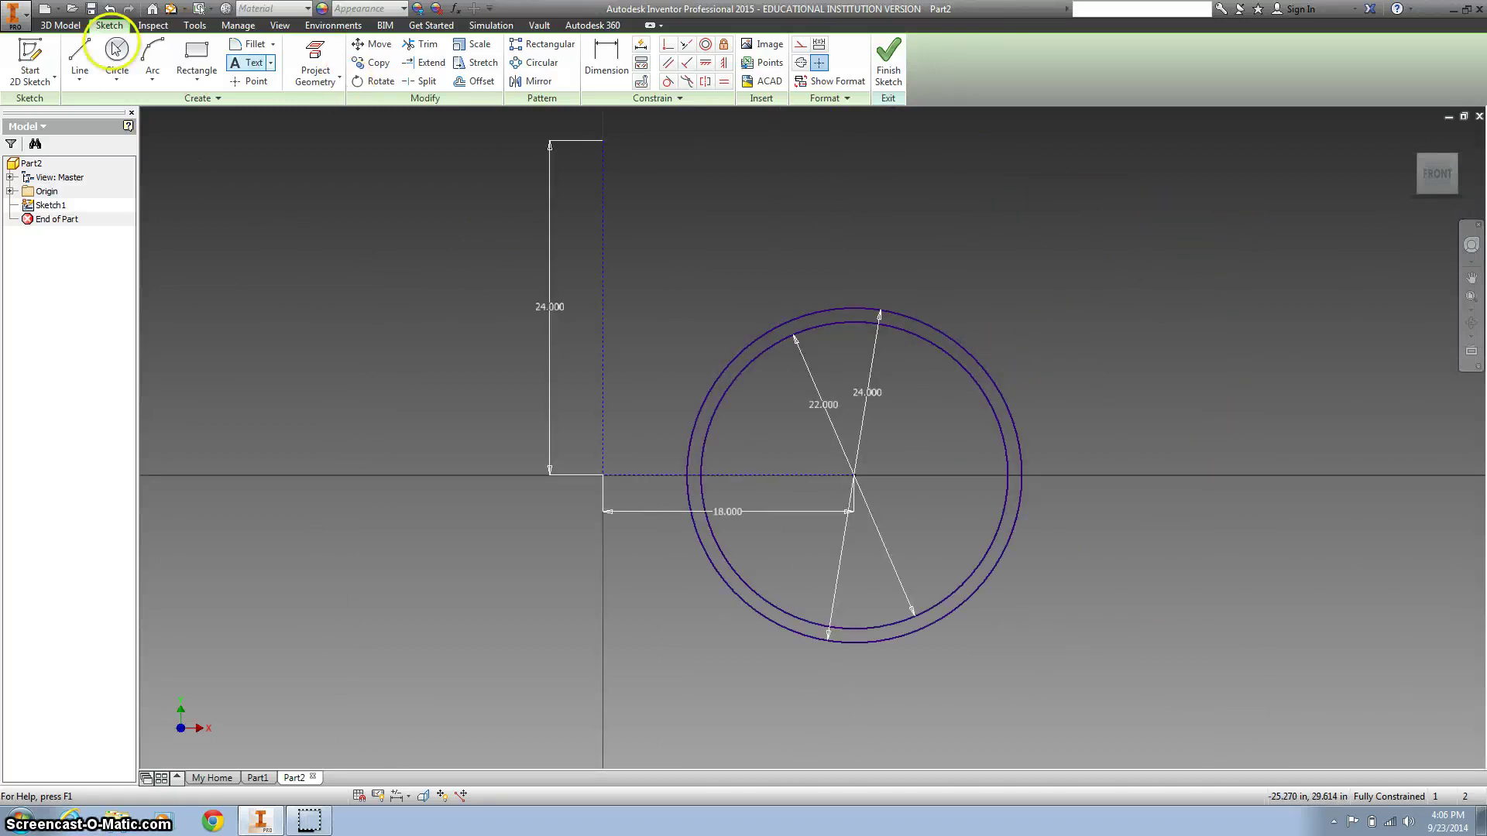
# Draw a 24 in line across the outer circle from its left to right quadrant
pyautogui.click(78, 54)
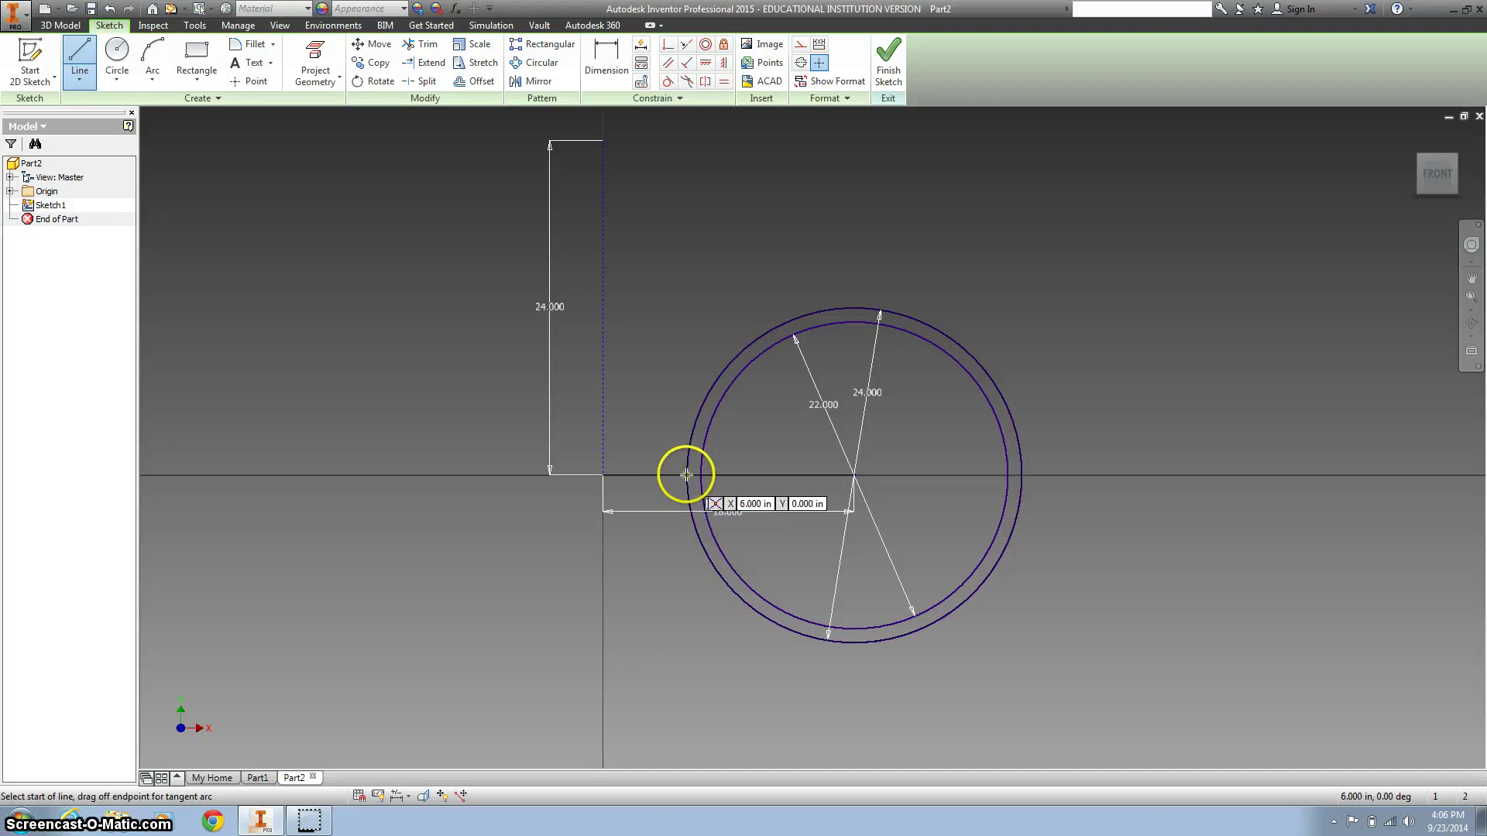
pyautogui.click(685, 474)
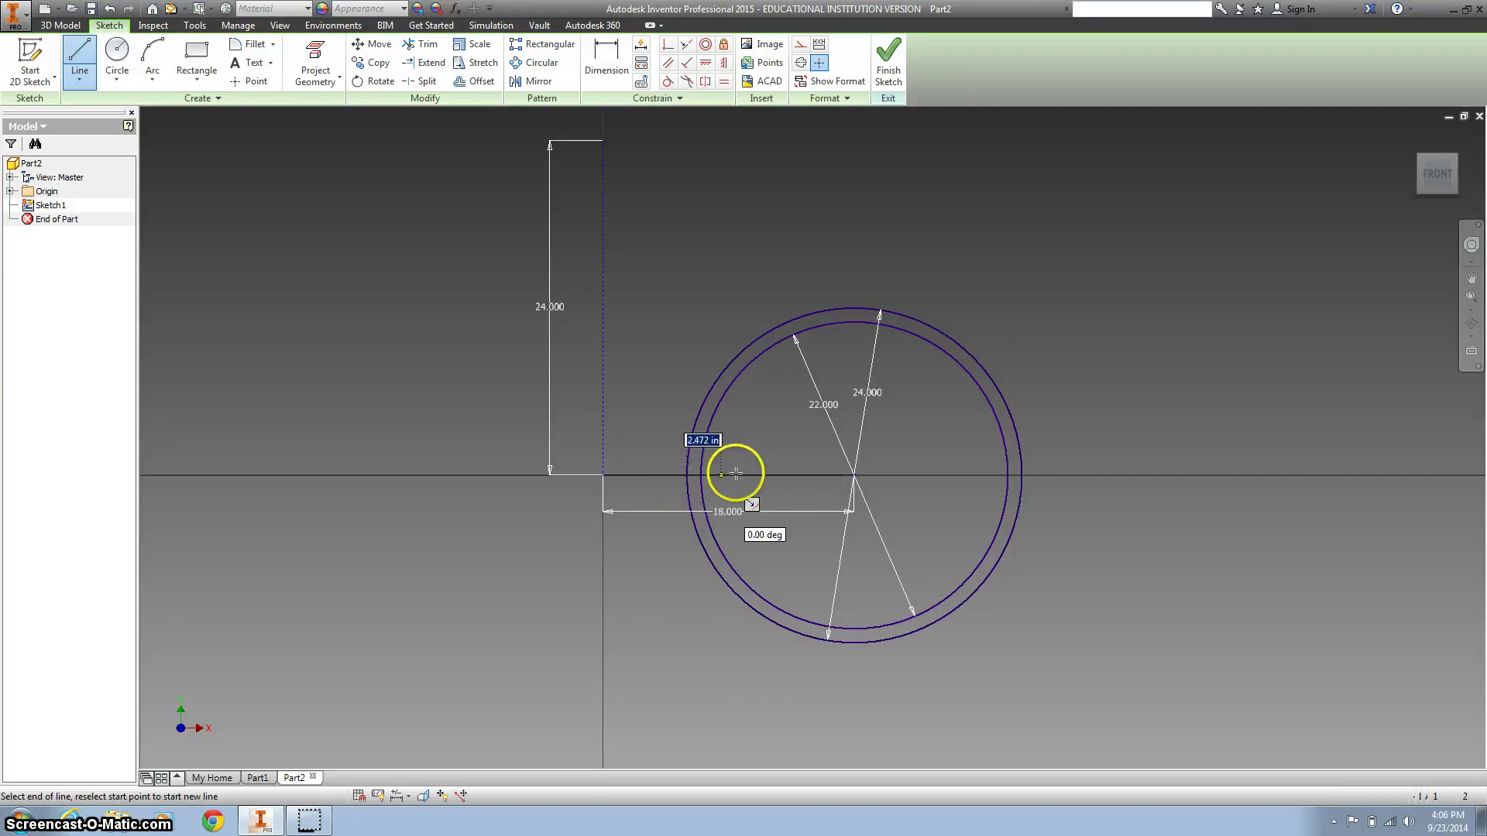
pyautogui.doubleClick(1021, 475)
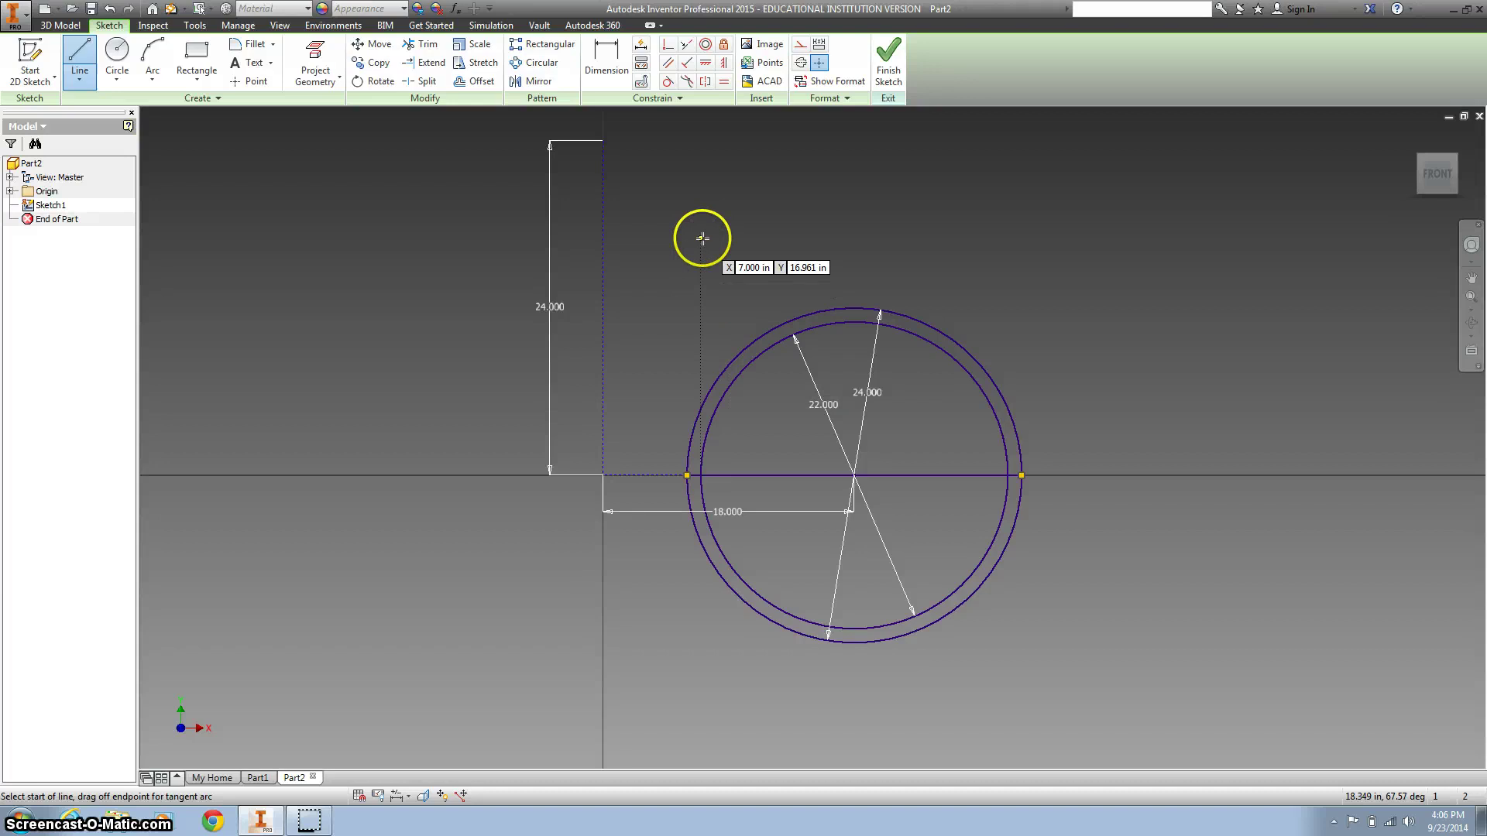
# Trim away the upper halves of the outer and inner circles, keeping the diameter line intact
pyautogui.press('Escape')
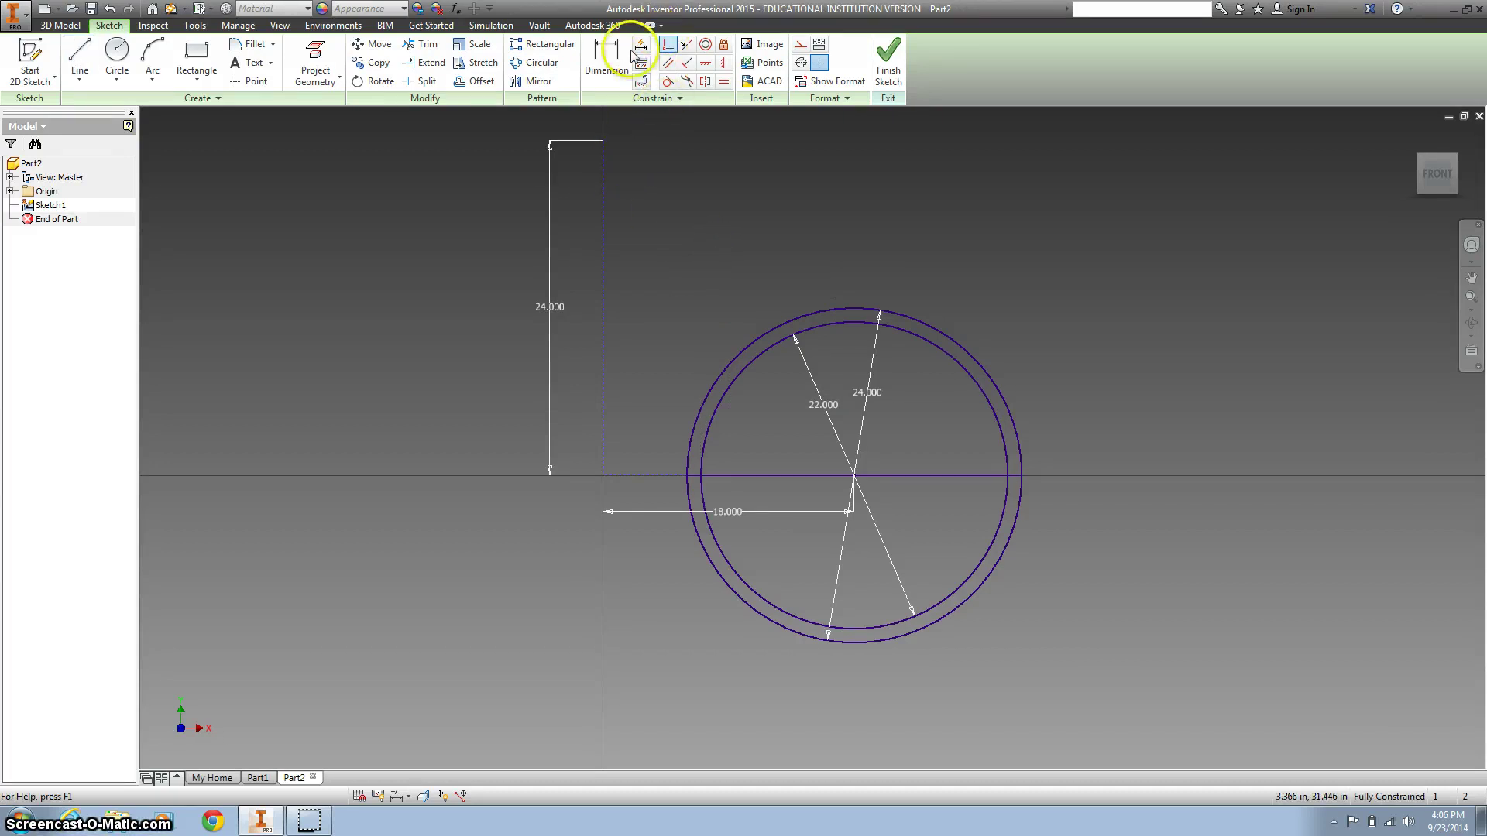
pyautogui.click(425, 44)
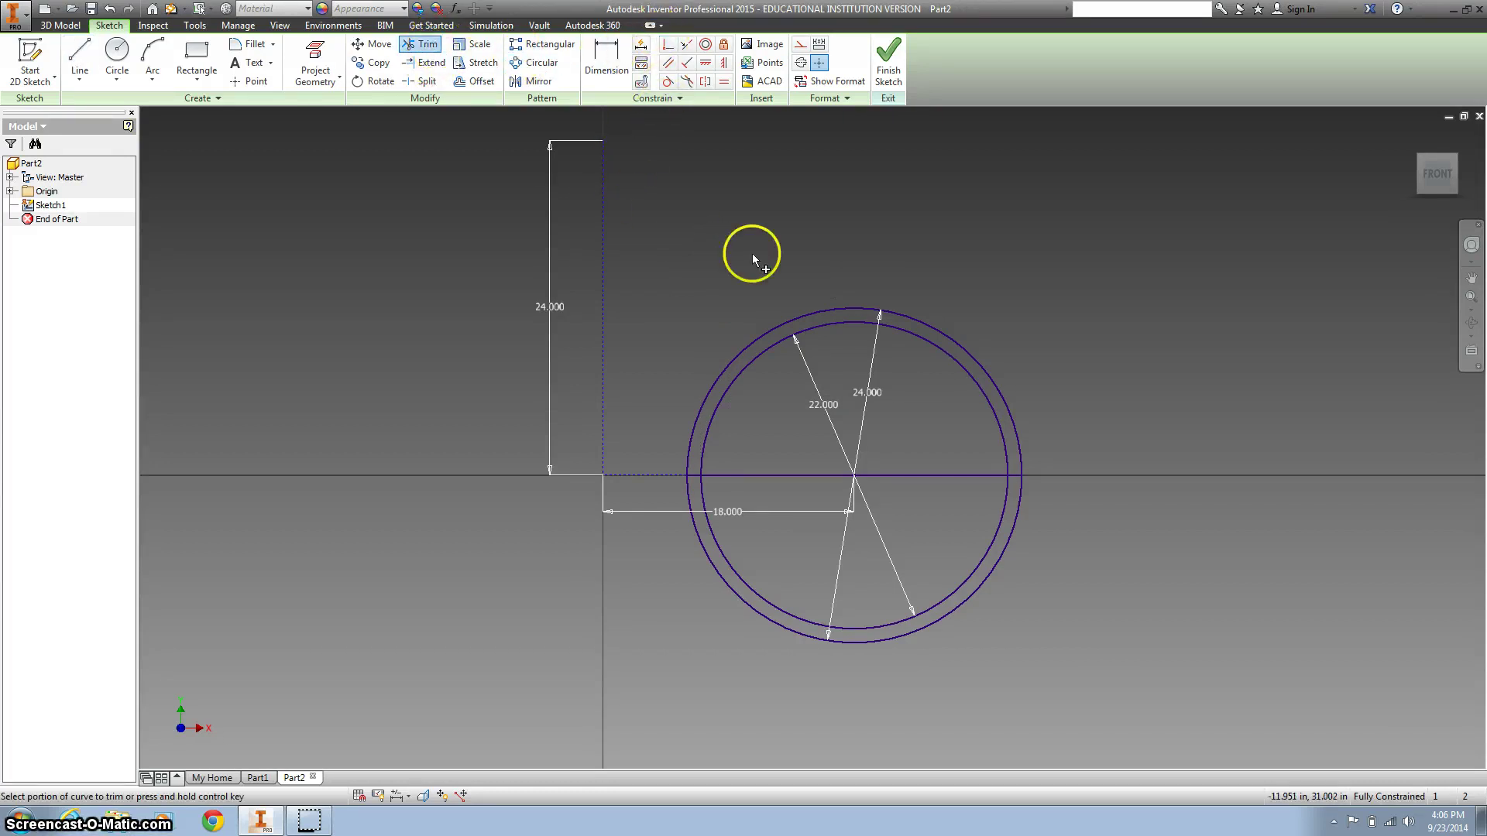
pyautogui.click(812, 310)
pyautogui.click(830, 325)
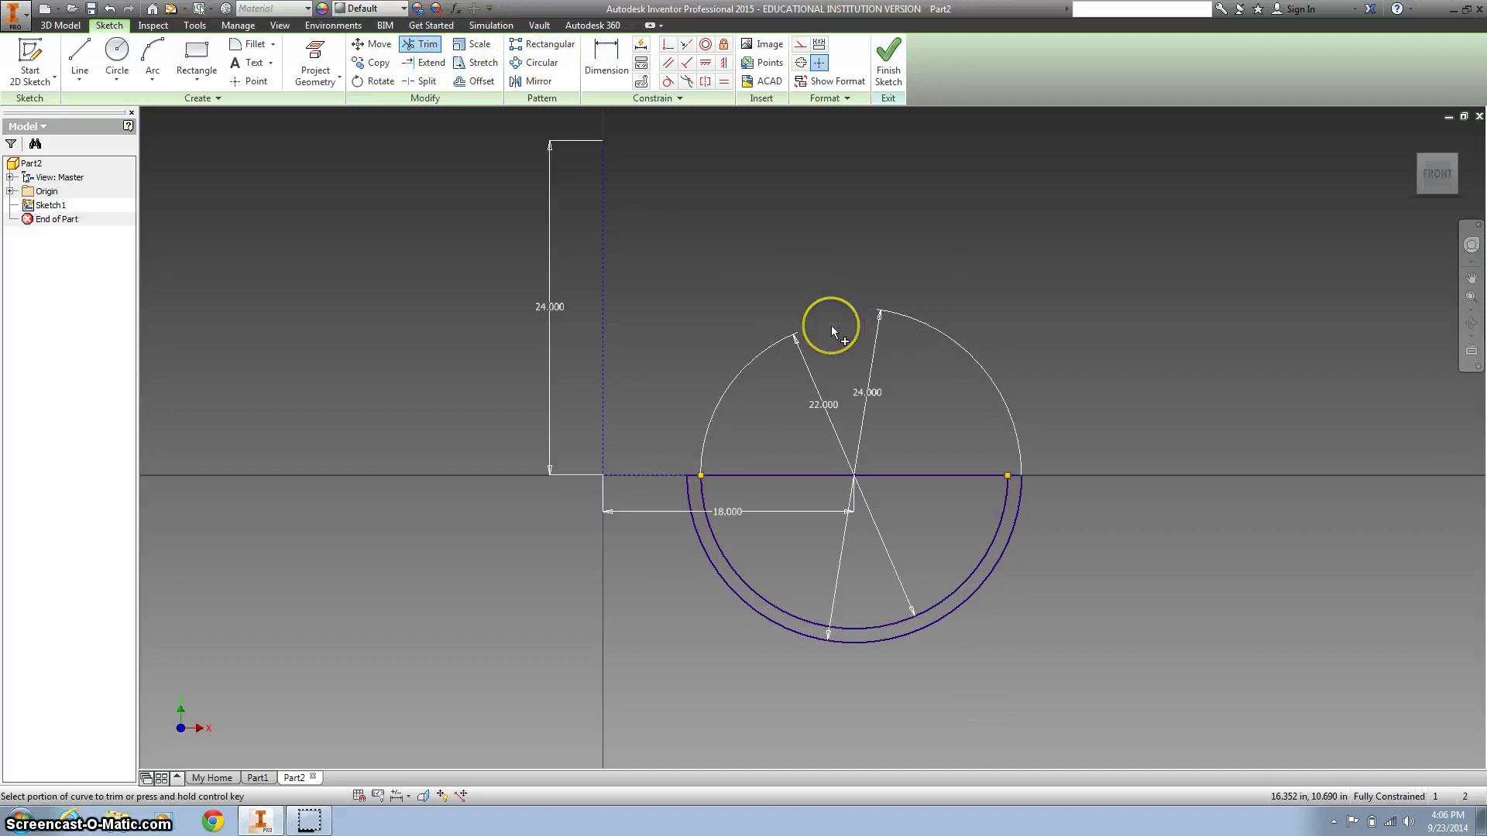
pyautogui.click(787, 476)
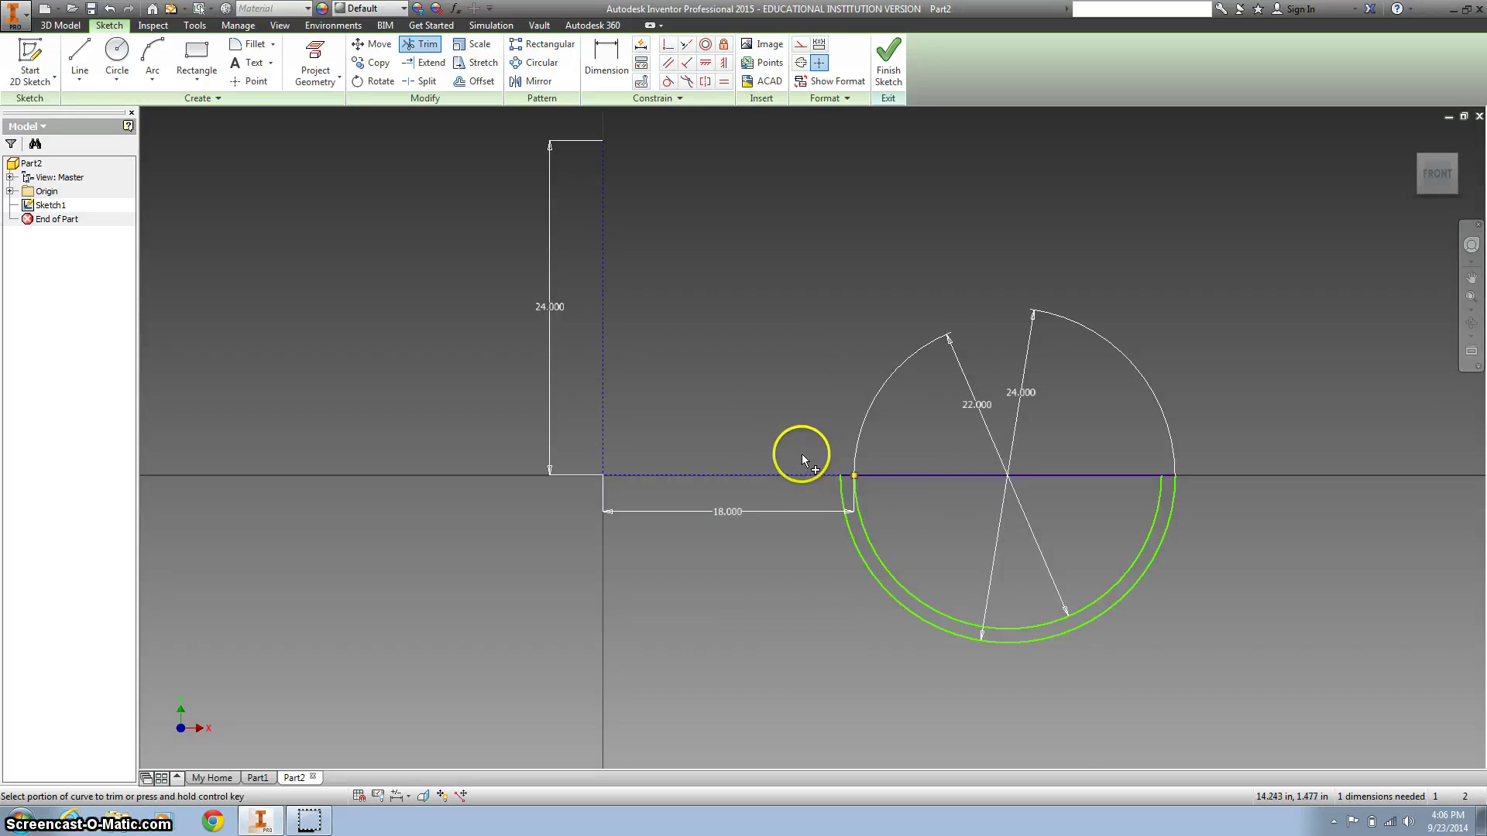
pyautogui.press('Escape')
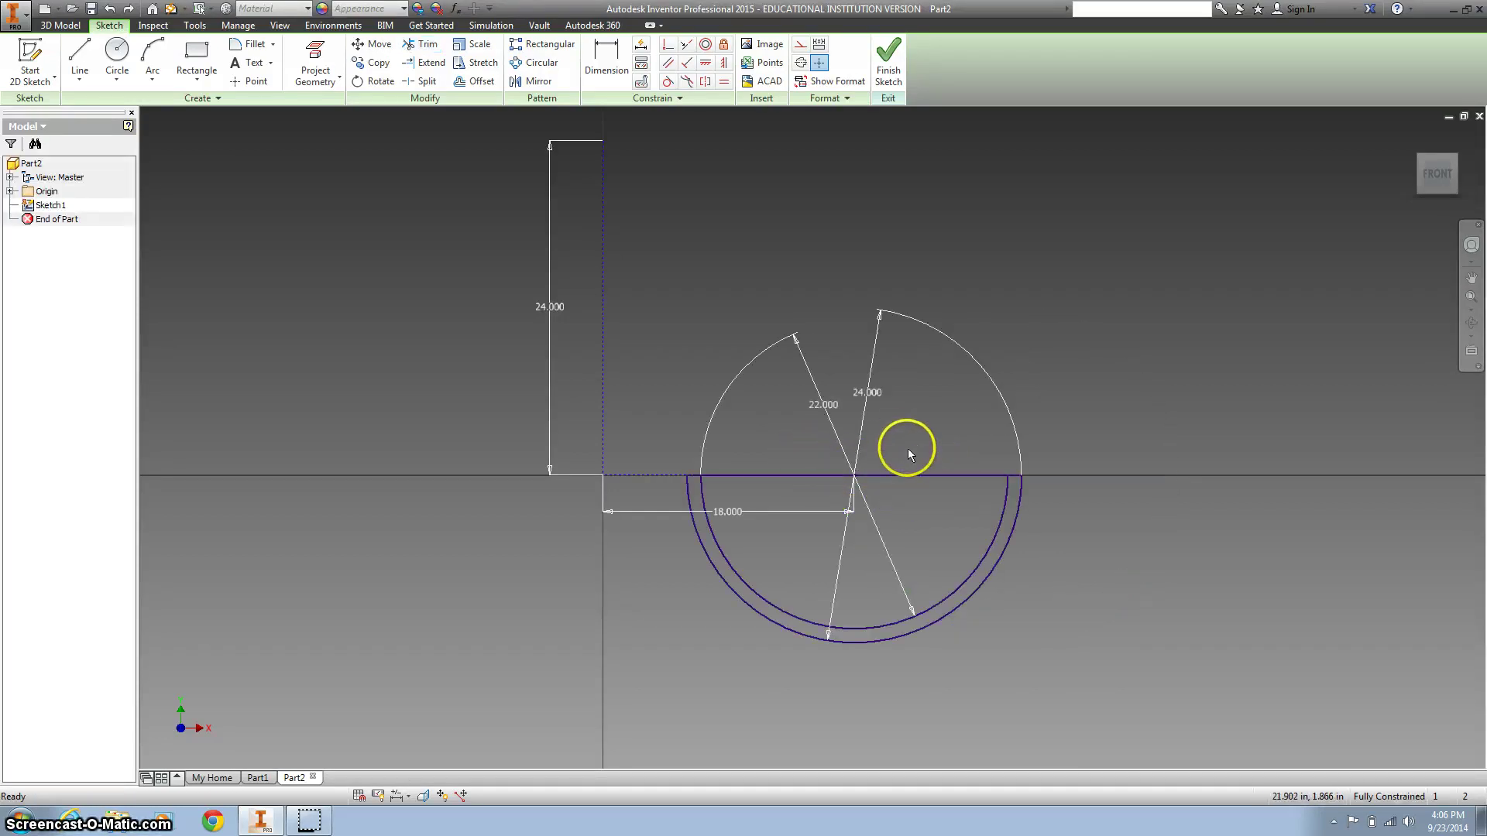
# Delete the 24.000, 22.000 and 18.000 dimensions and trim the diameter line between the inner arcs
pyautogui.click(867, 393)
pyautogui.press('Delete')
pyautogui.click(821, 403)
pyautogui.press('Delete')
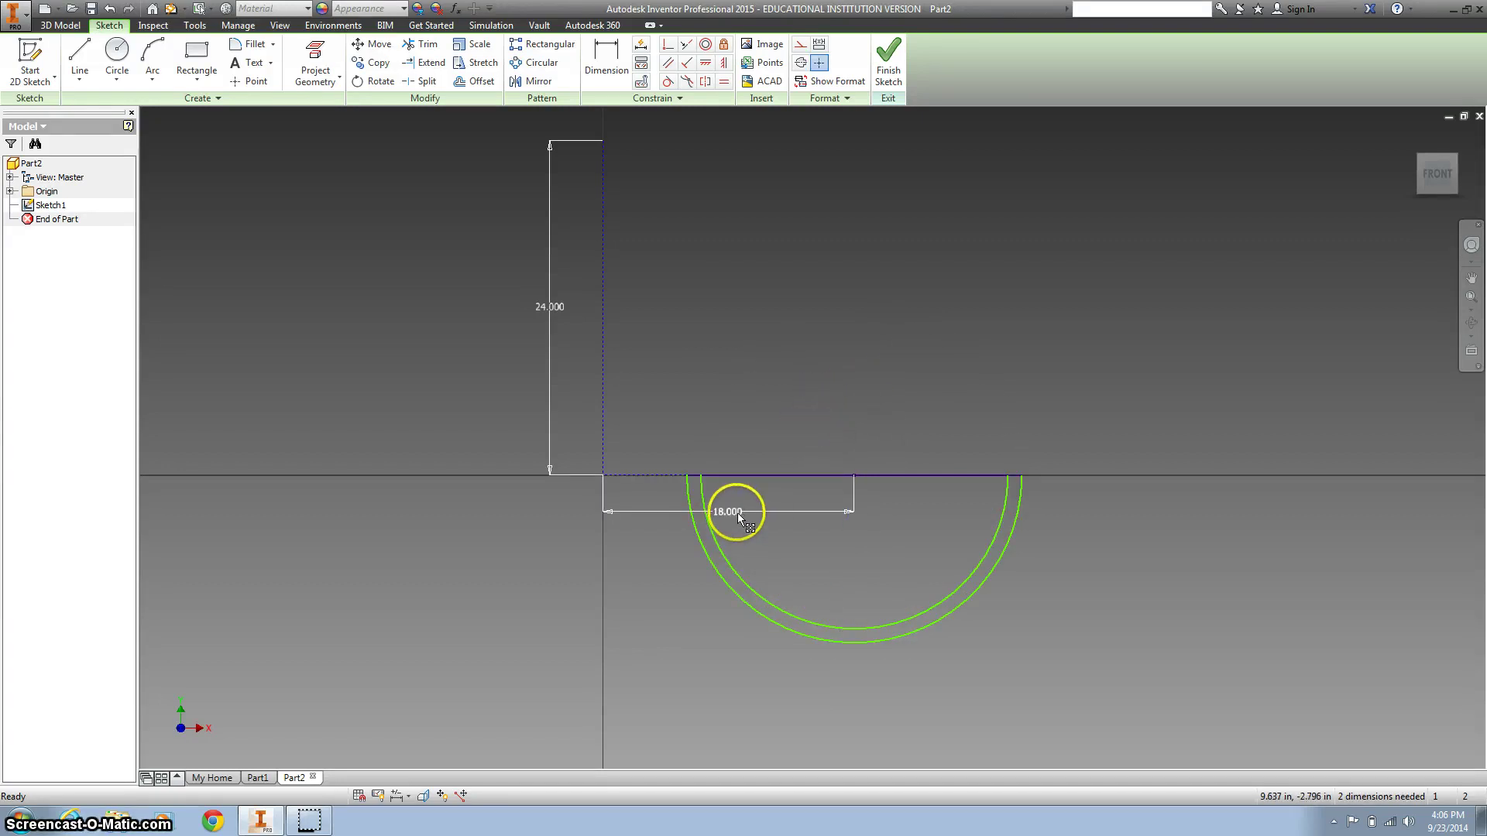
pyautogui.press('Delete')
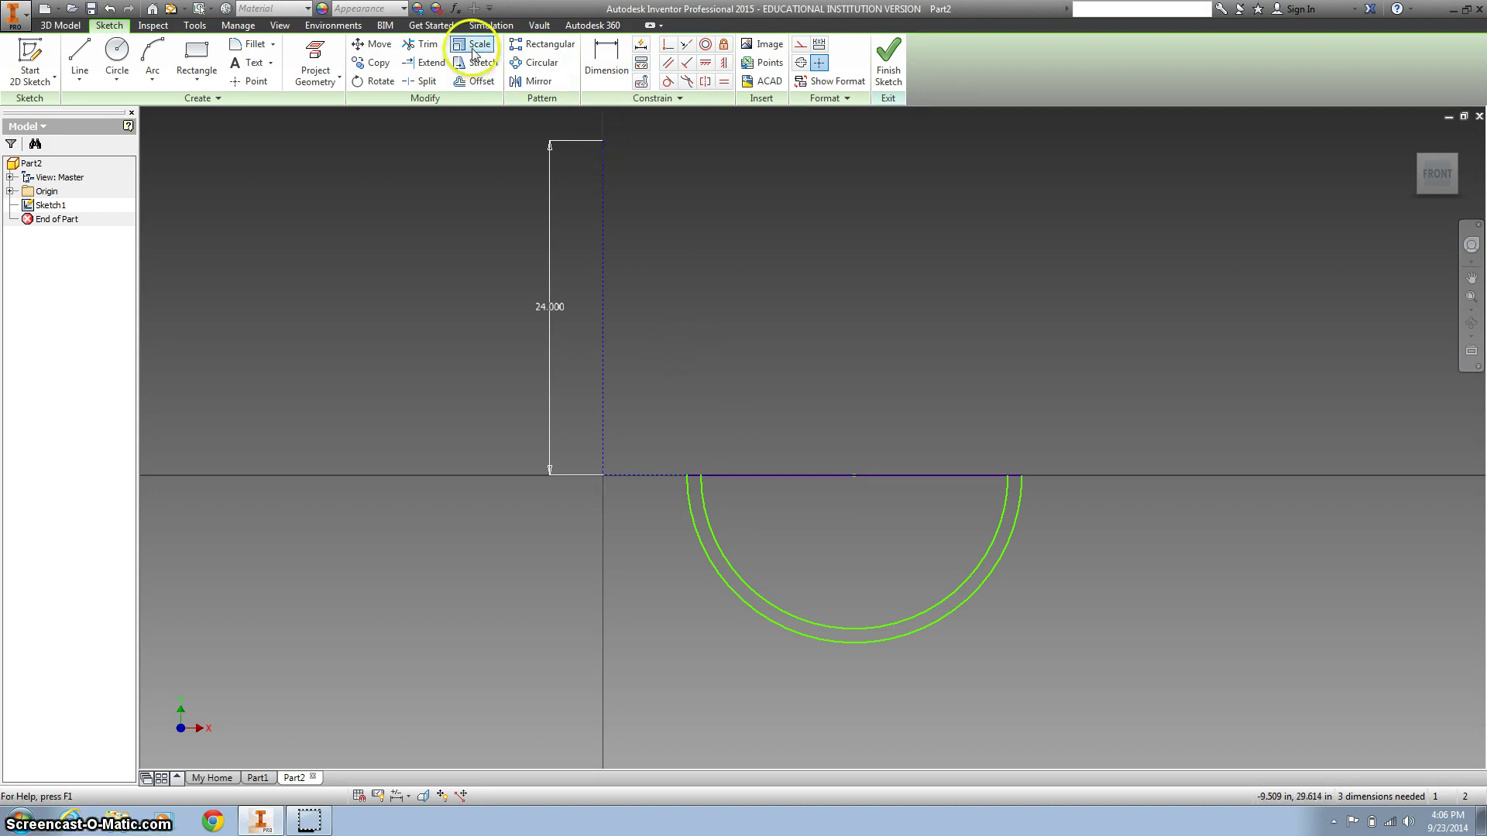
pyautogui.click(419, 44)
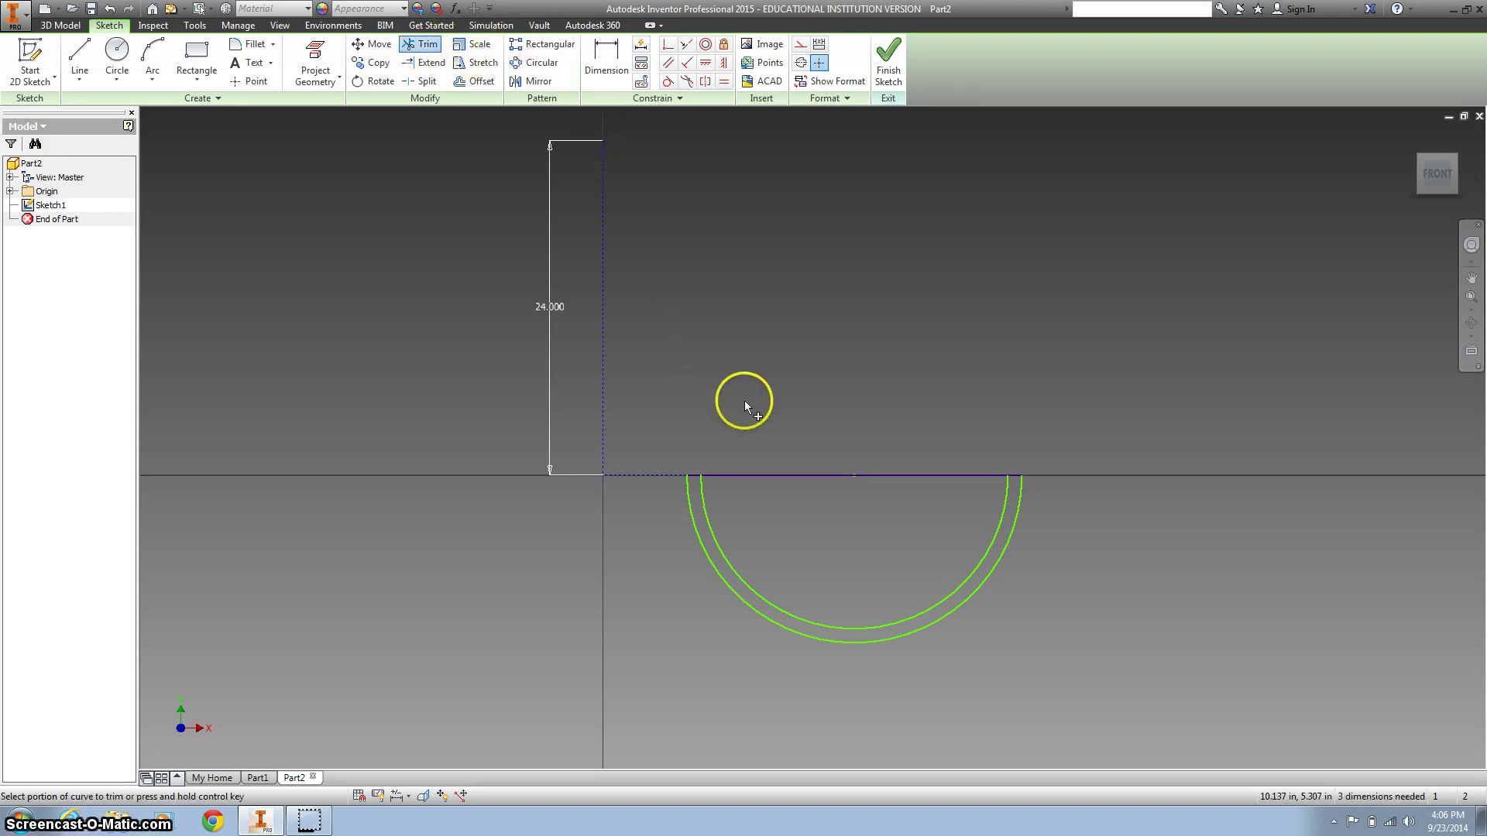
pyautogui.click(793, 475)
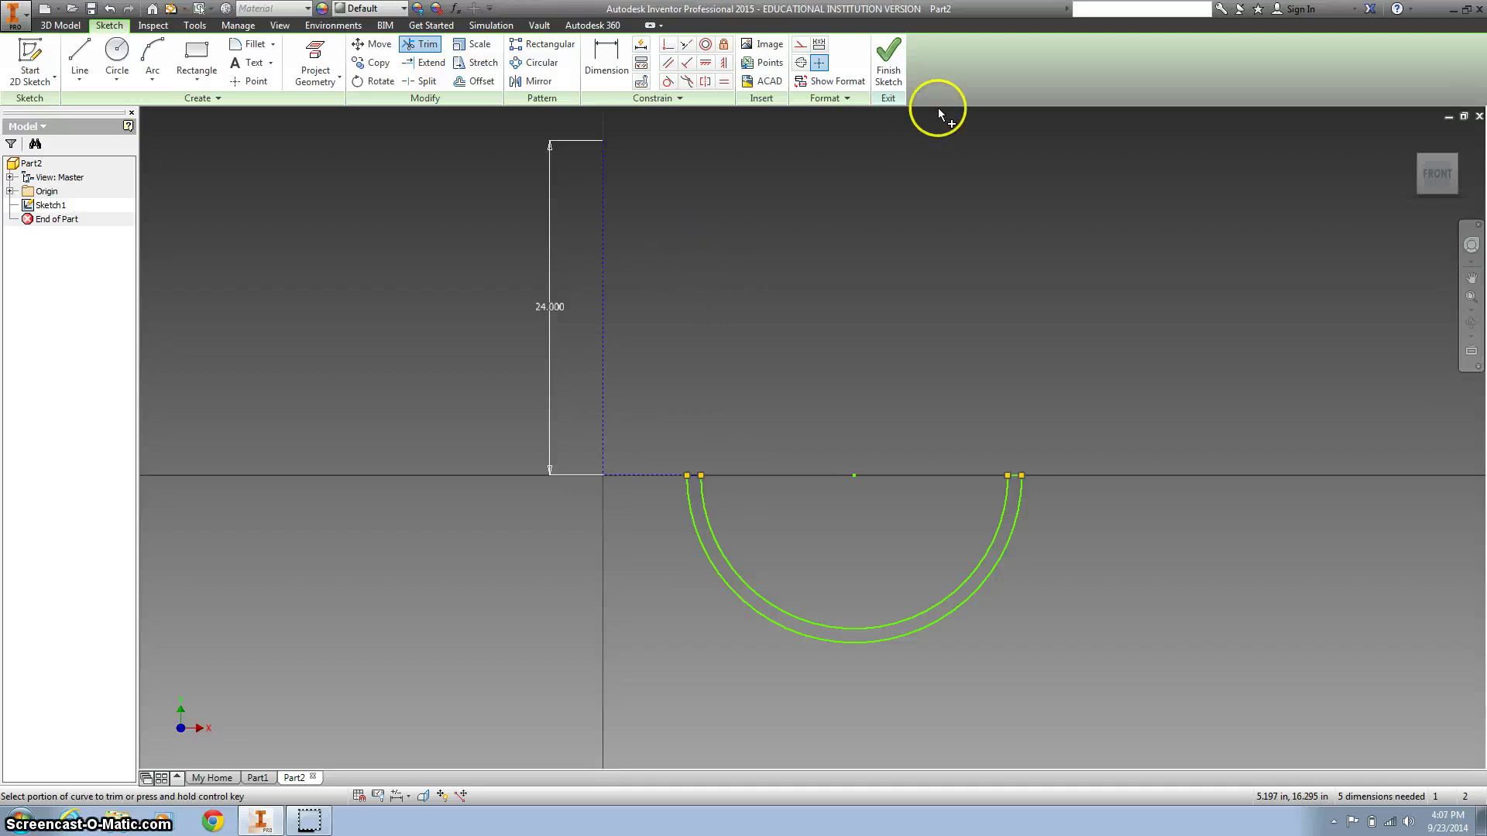
# Finish Sketch1 and return to the home view of the half-ring profile
pyautogui.click(895, 69)
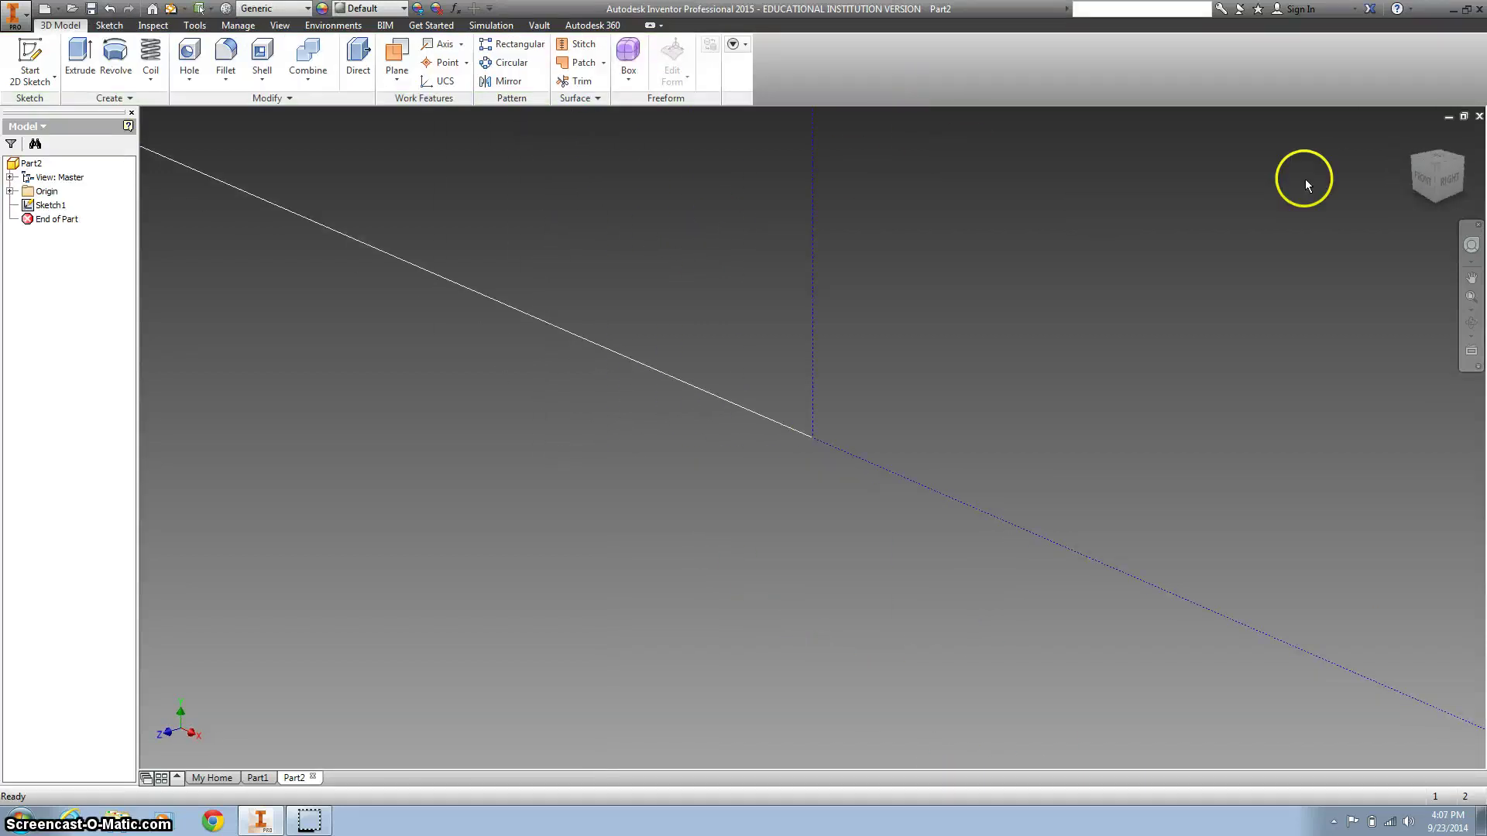
pyautogui.click(1412, 137)
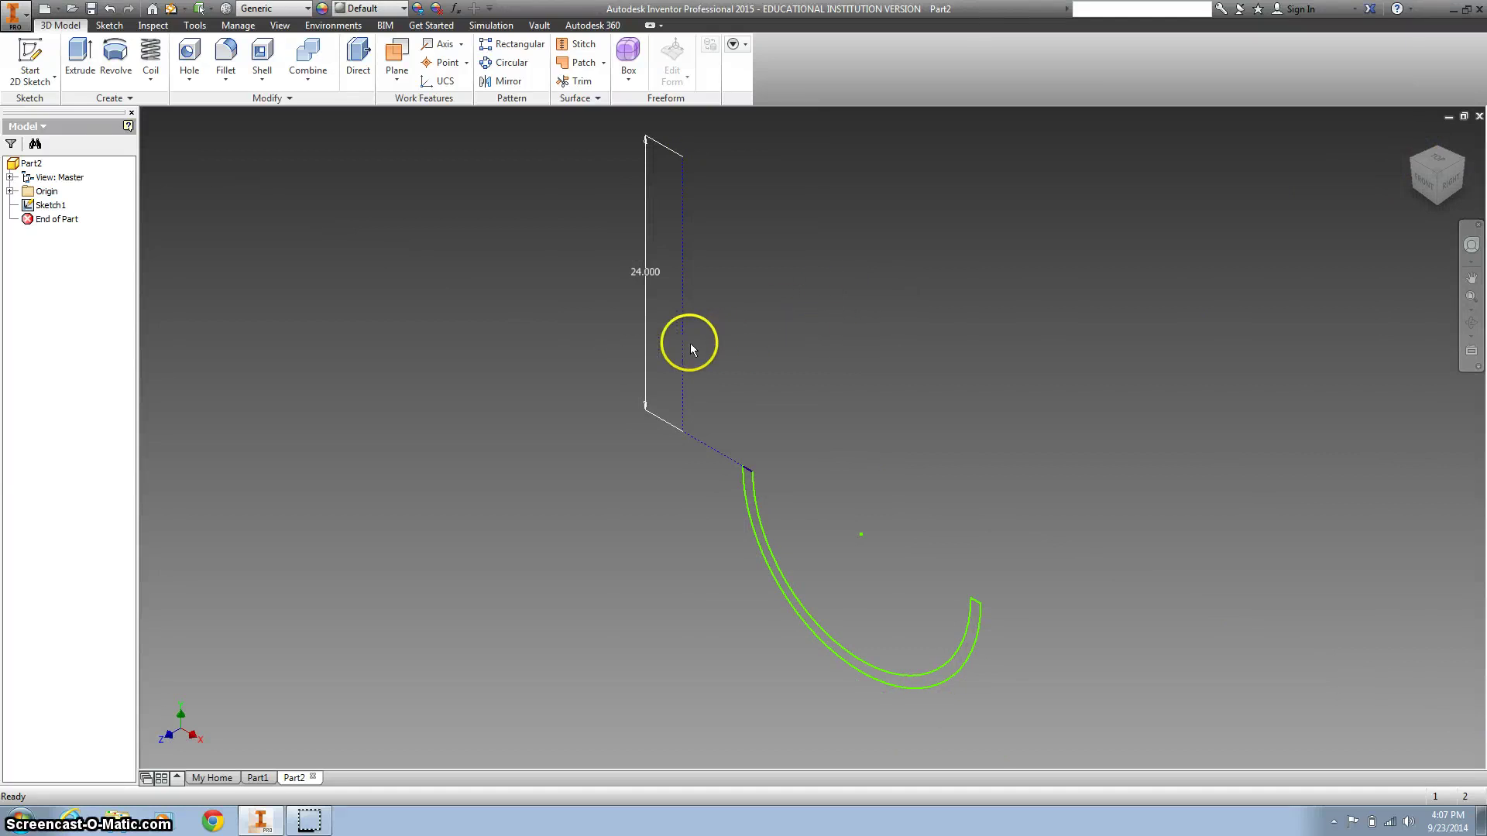
# Start a coil sized by Revolution and Height, with 3 revolutions and height 132
pyautogui.click(152, 58)
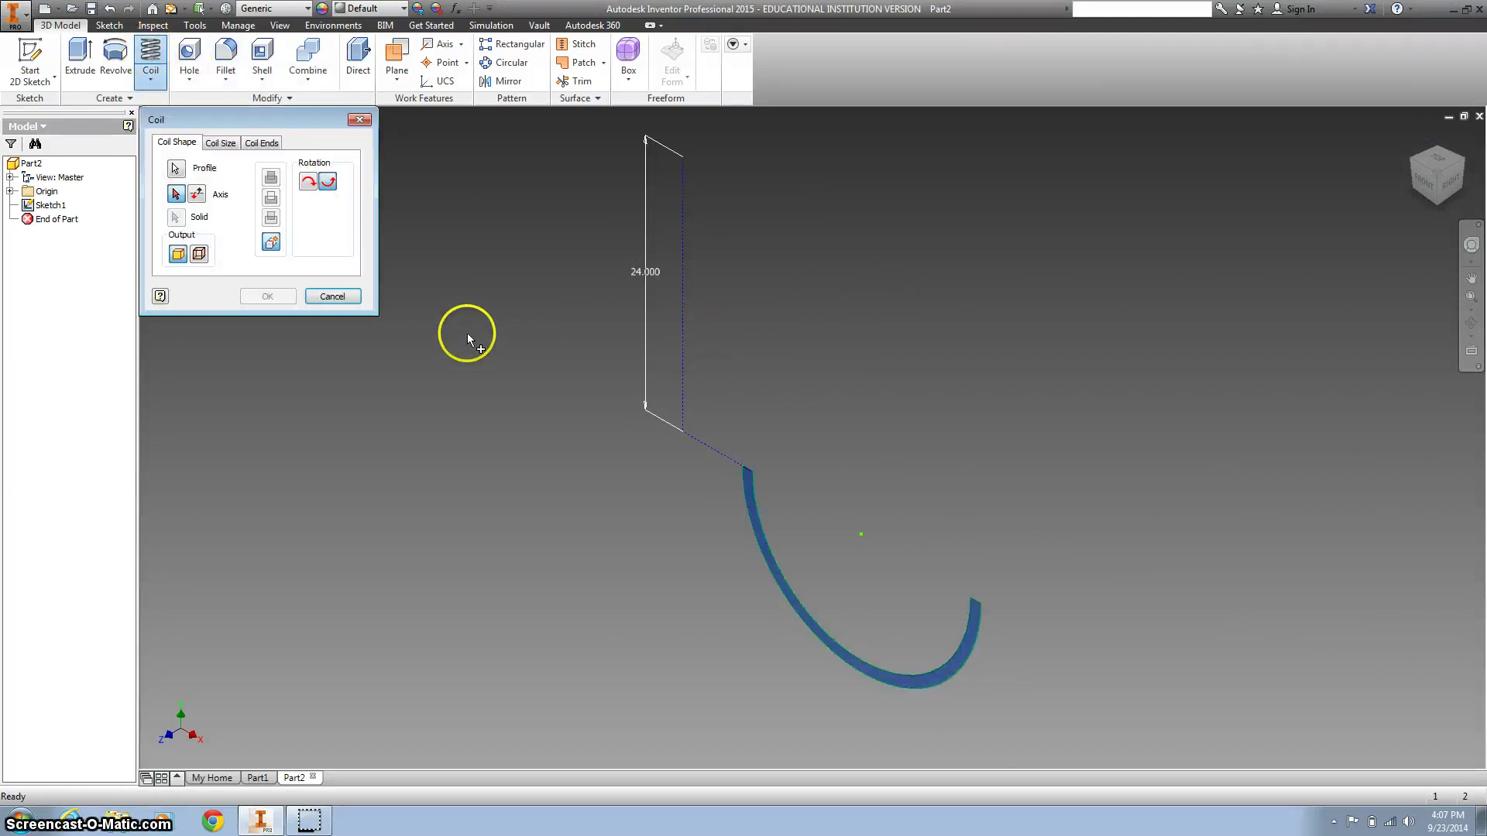
pyautogui.click(219, 142)
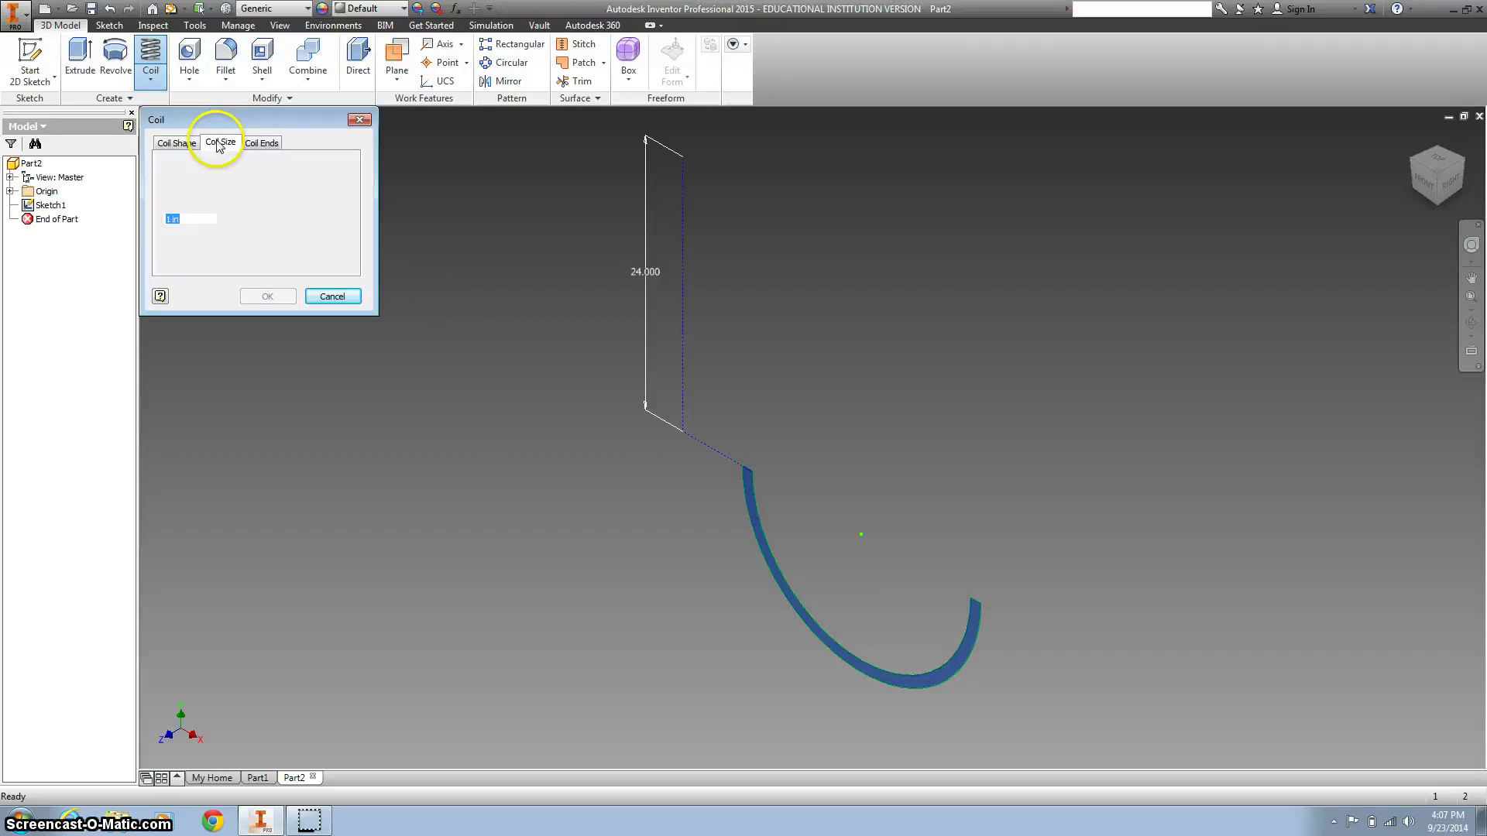
pyautogui.click(216, 181)
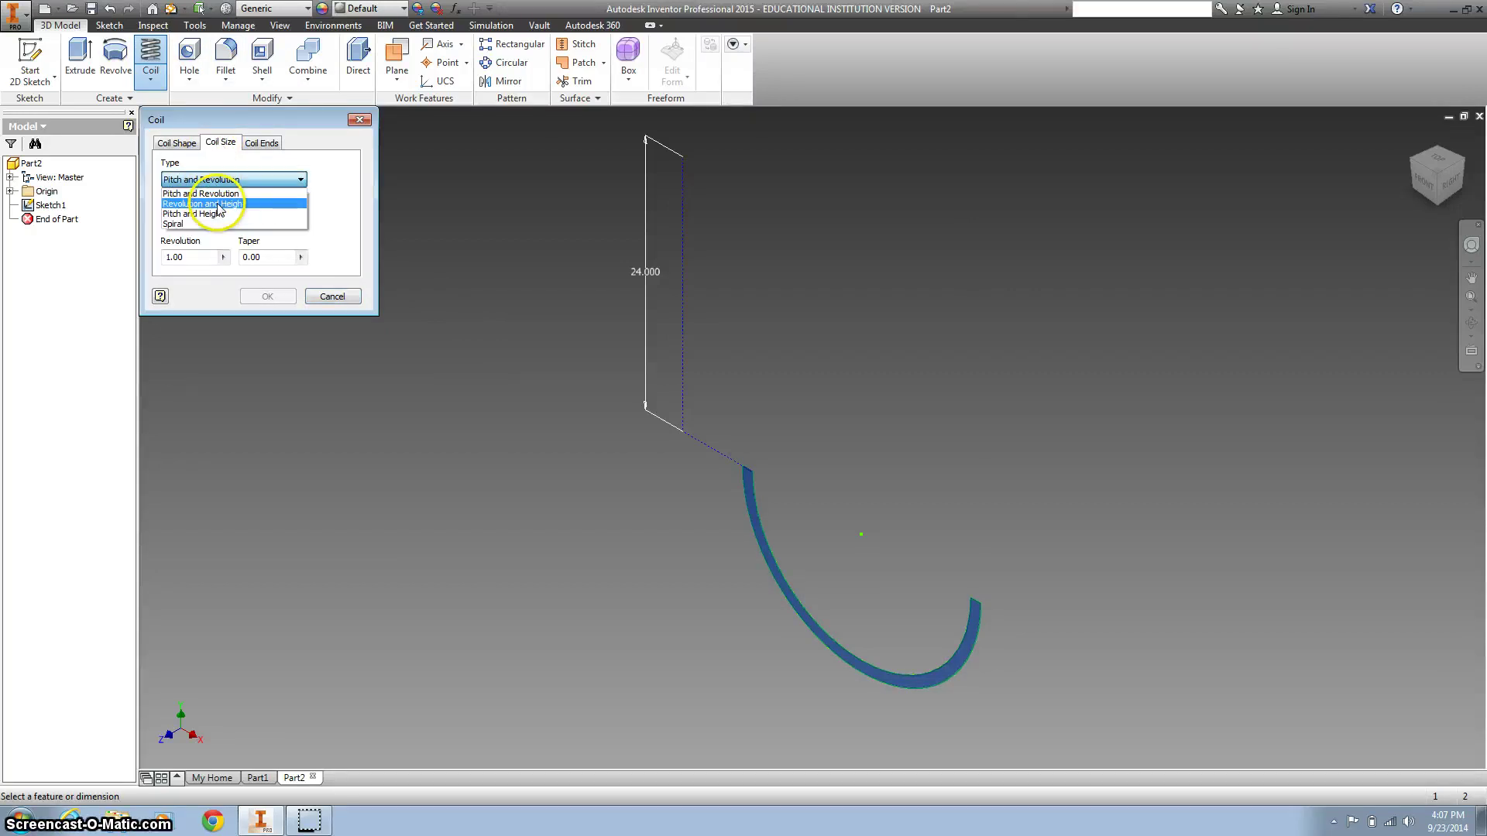
pyautogui.click(218, 205)
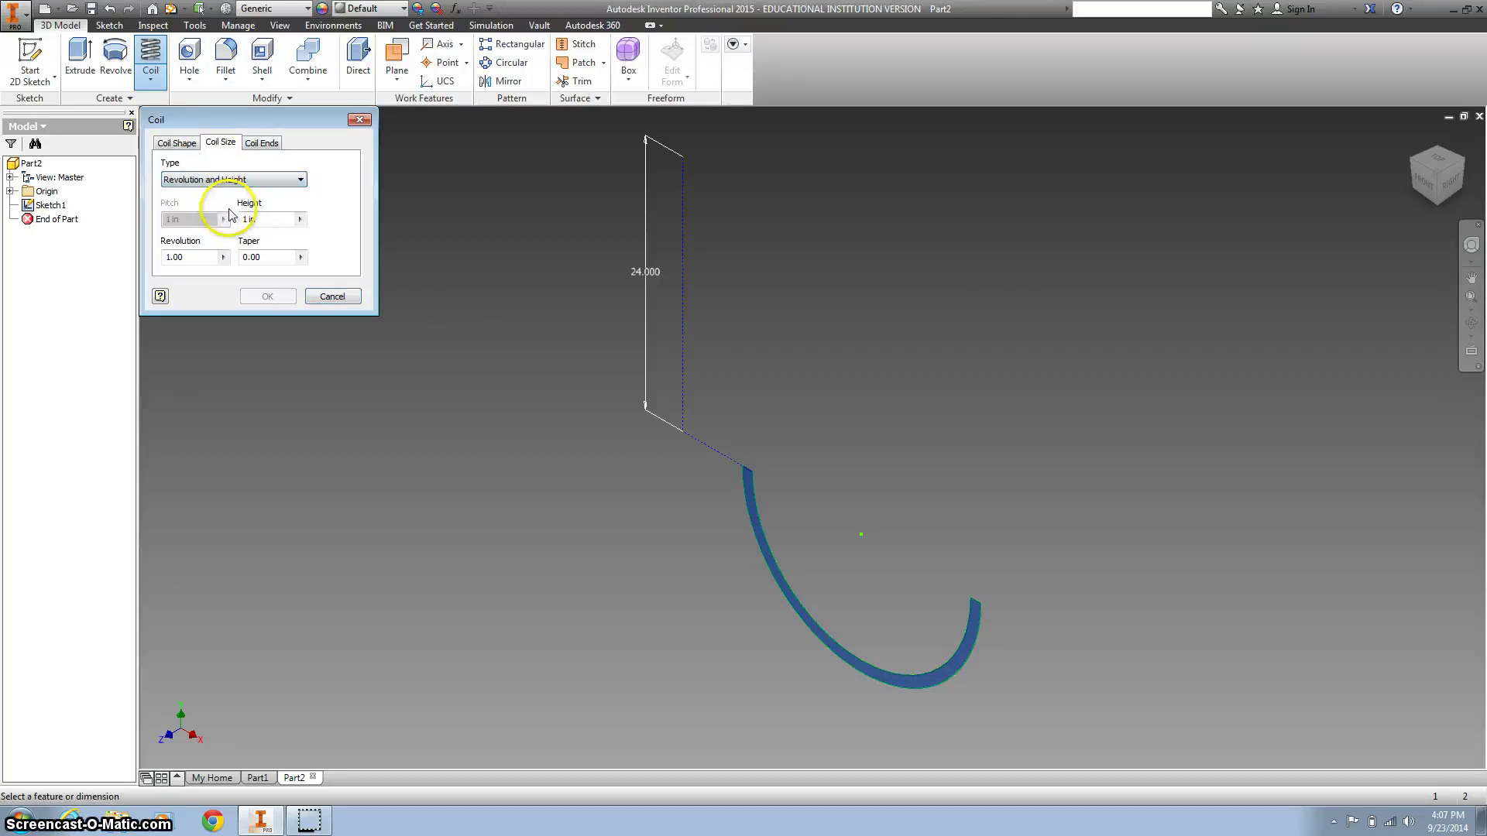
pyautogui.doubleClick(207, 259)
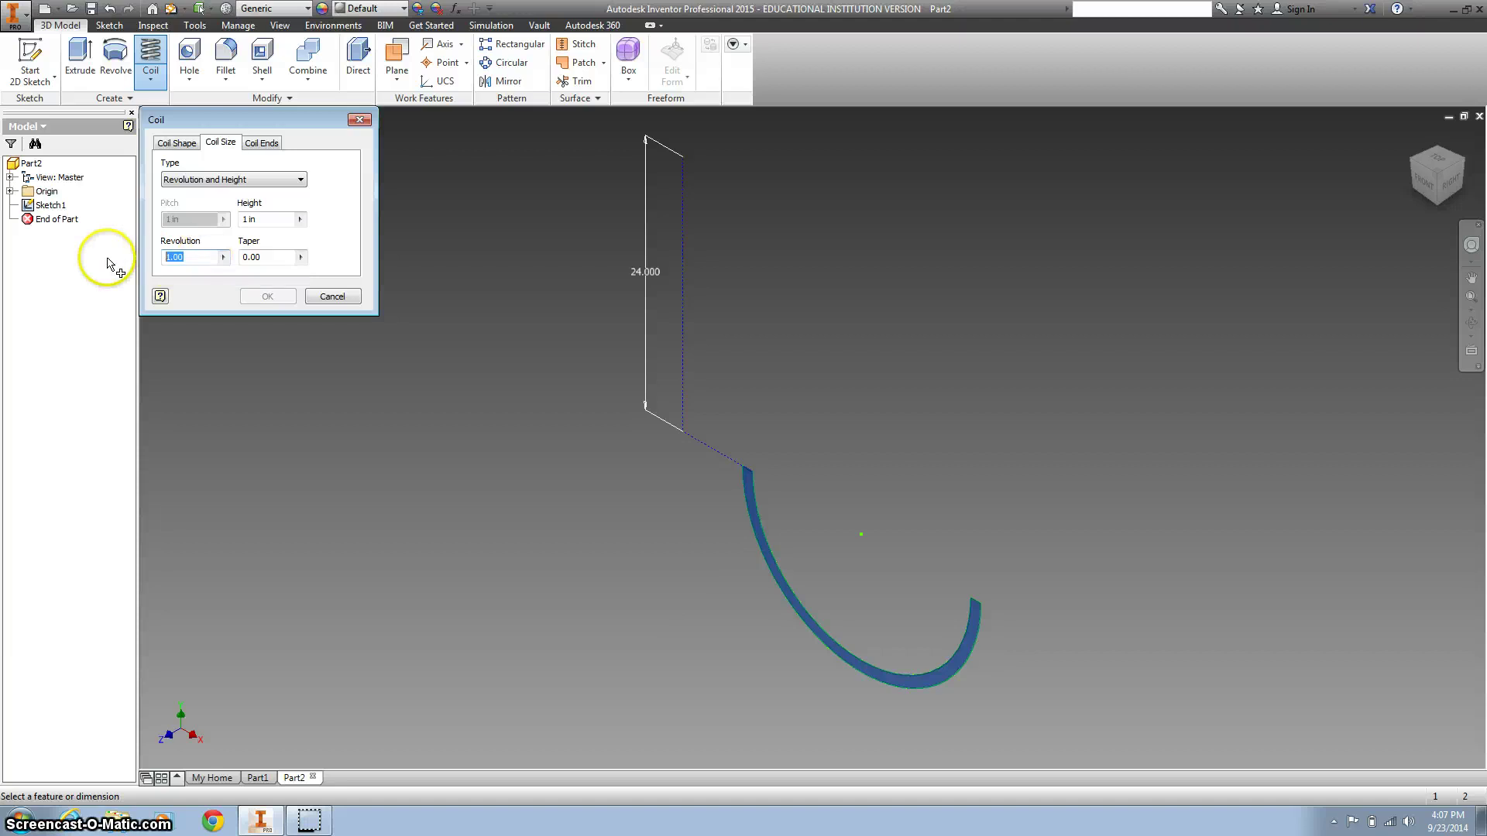
pyautogui.doubleClick(257, 219)
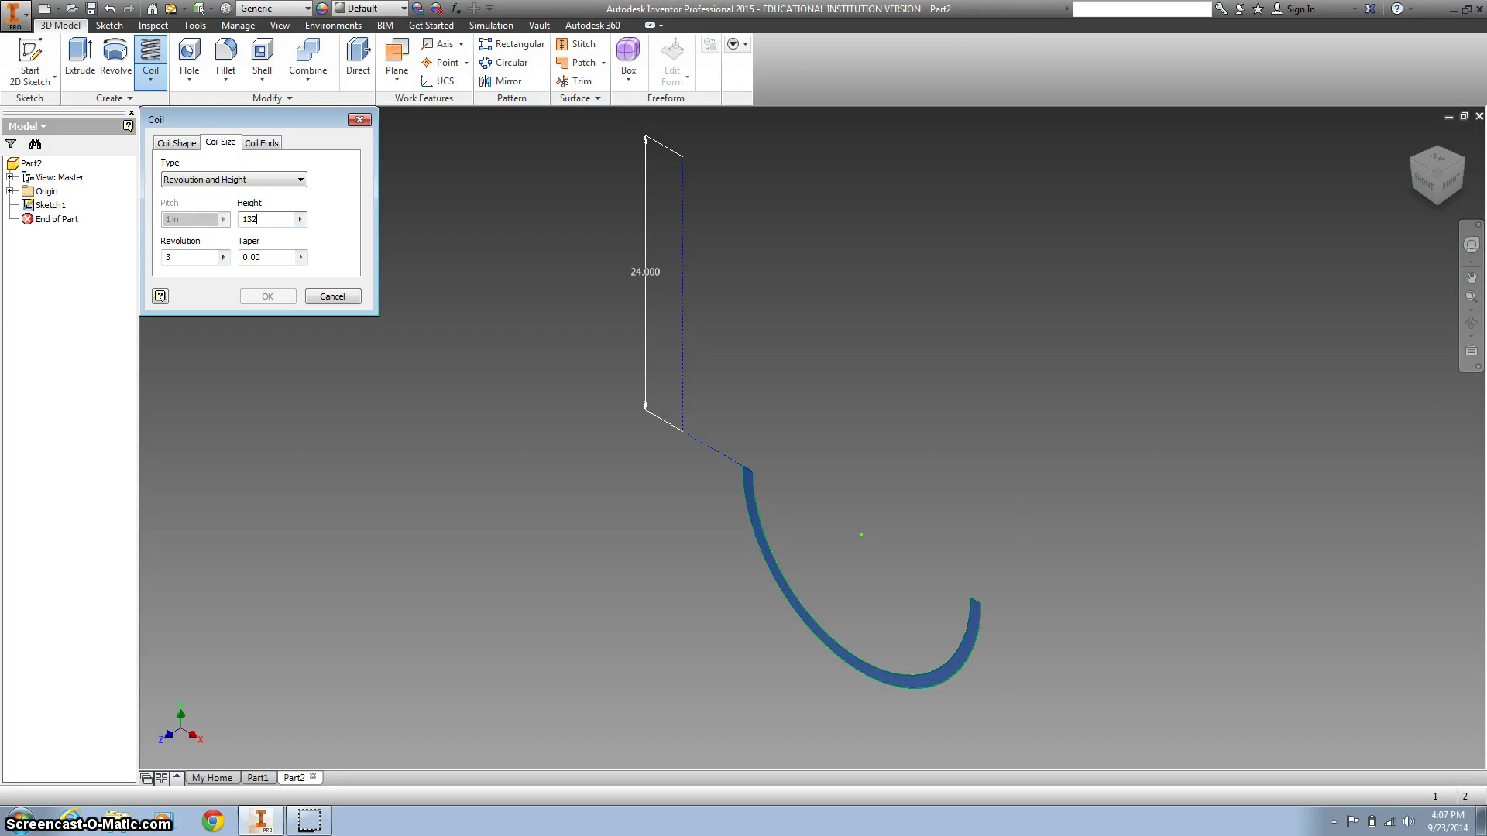
pyautogui.click(750, 491)
# Use the vertical 24 in line as the coil axis and create the three-turn coil
pyautogui.click(176, 143)
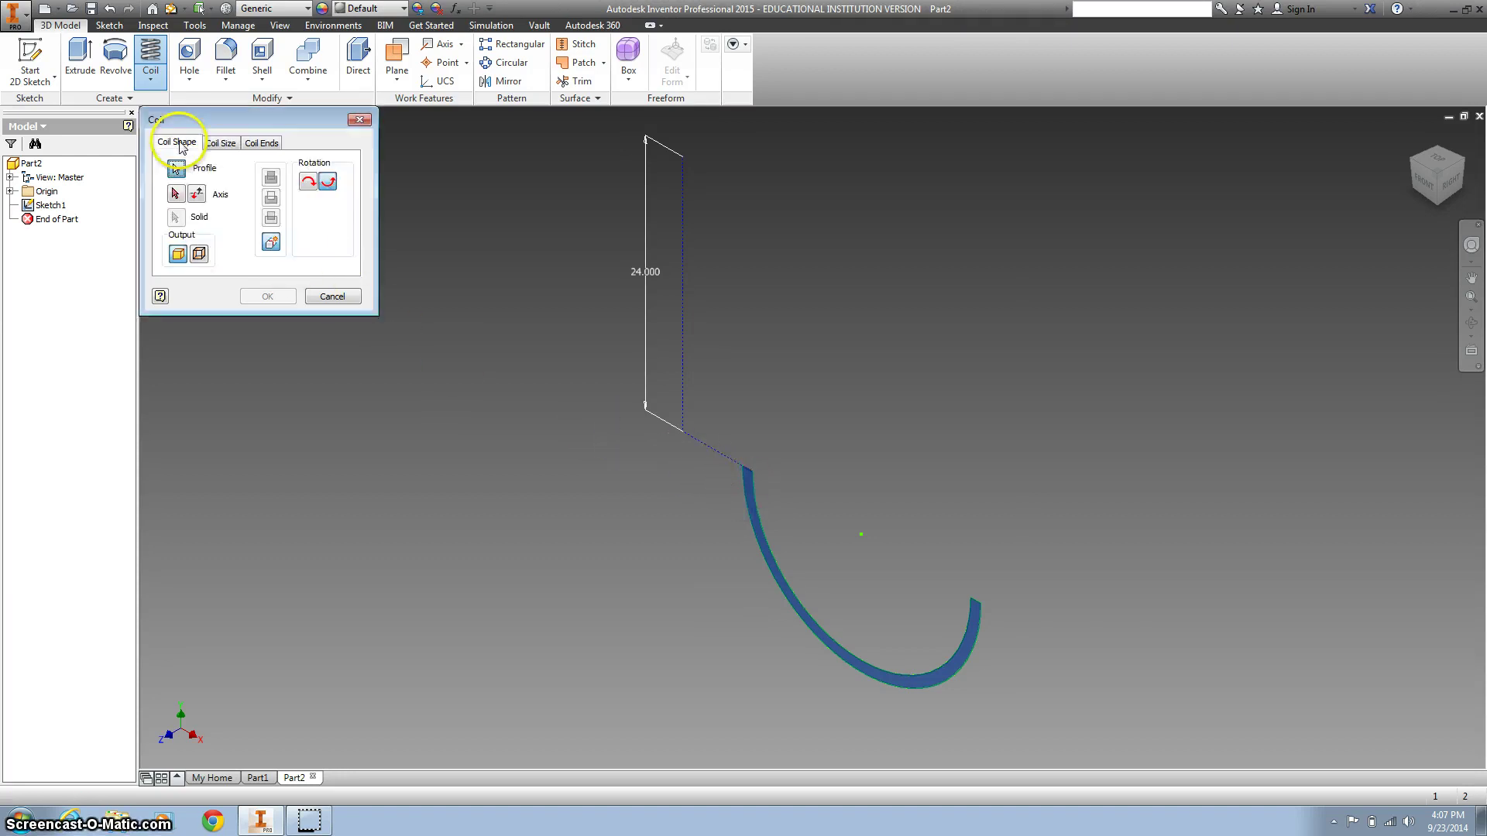
pyautogui.click(197, 197)
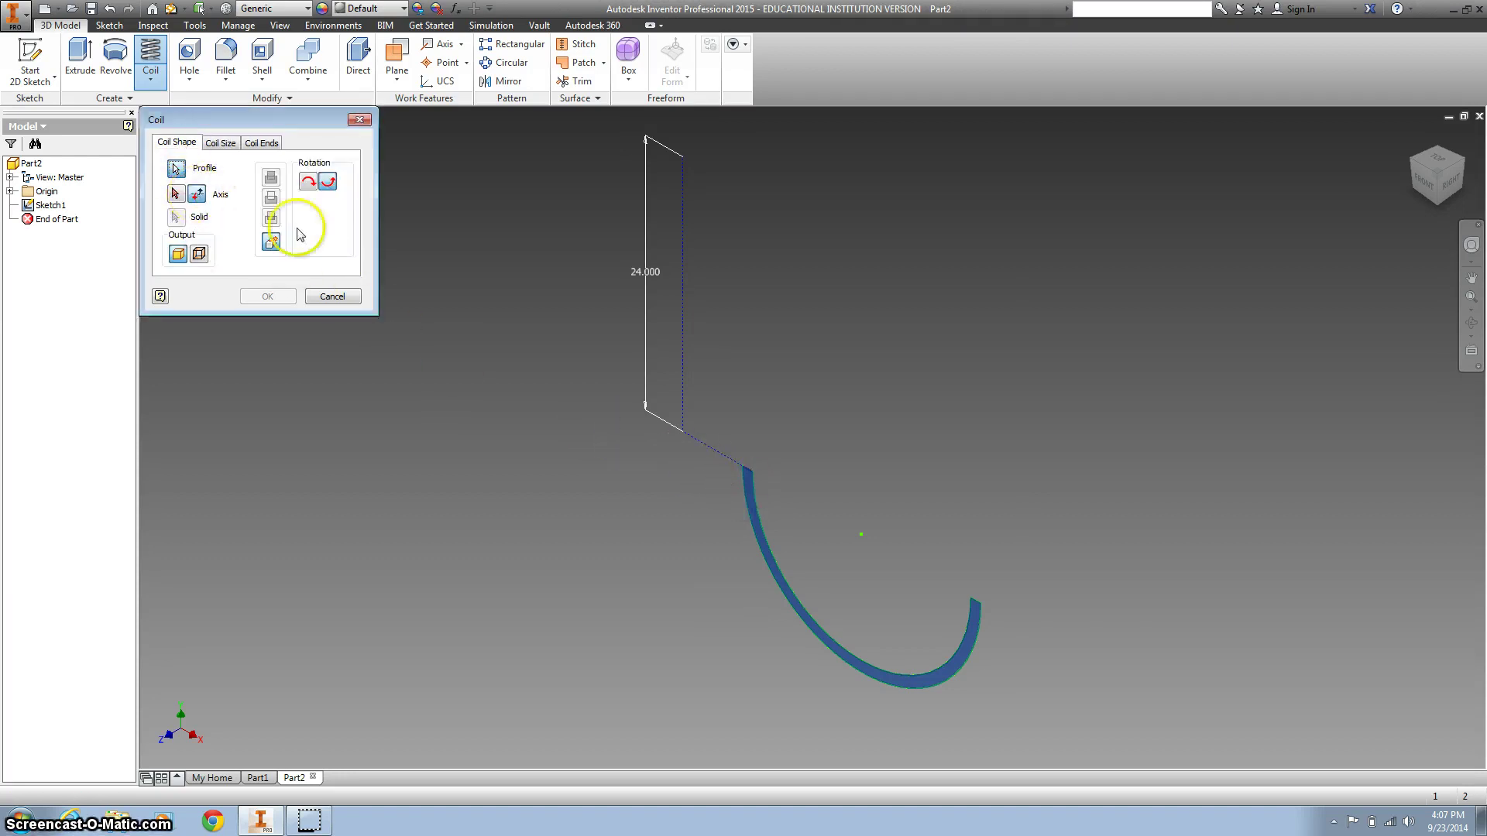
pyautogui.click(682, 296)
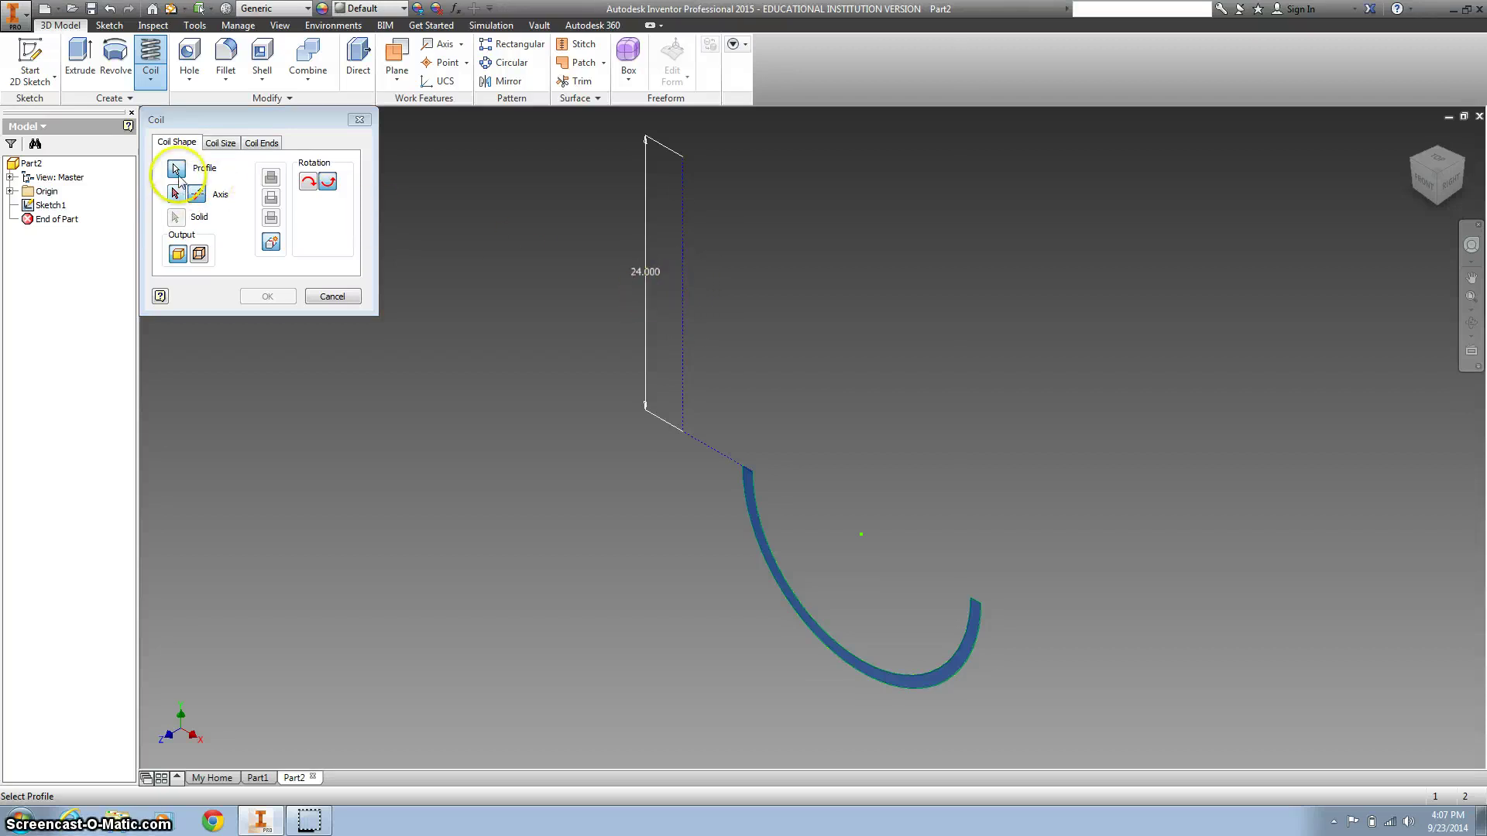
pyautogui.click(177, 169)
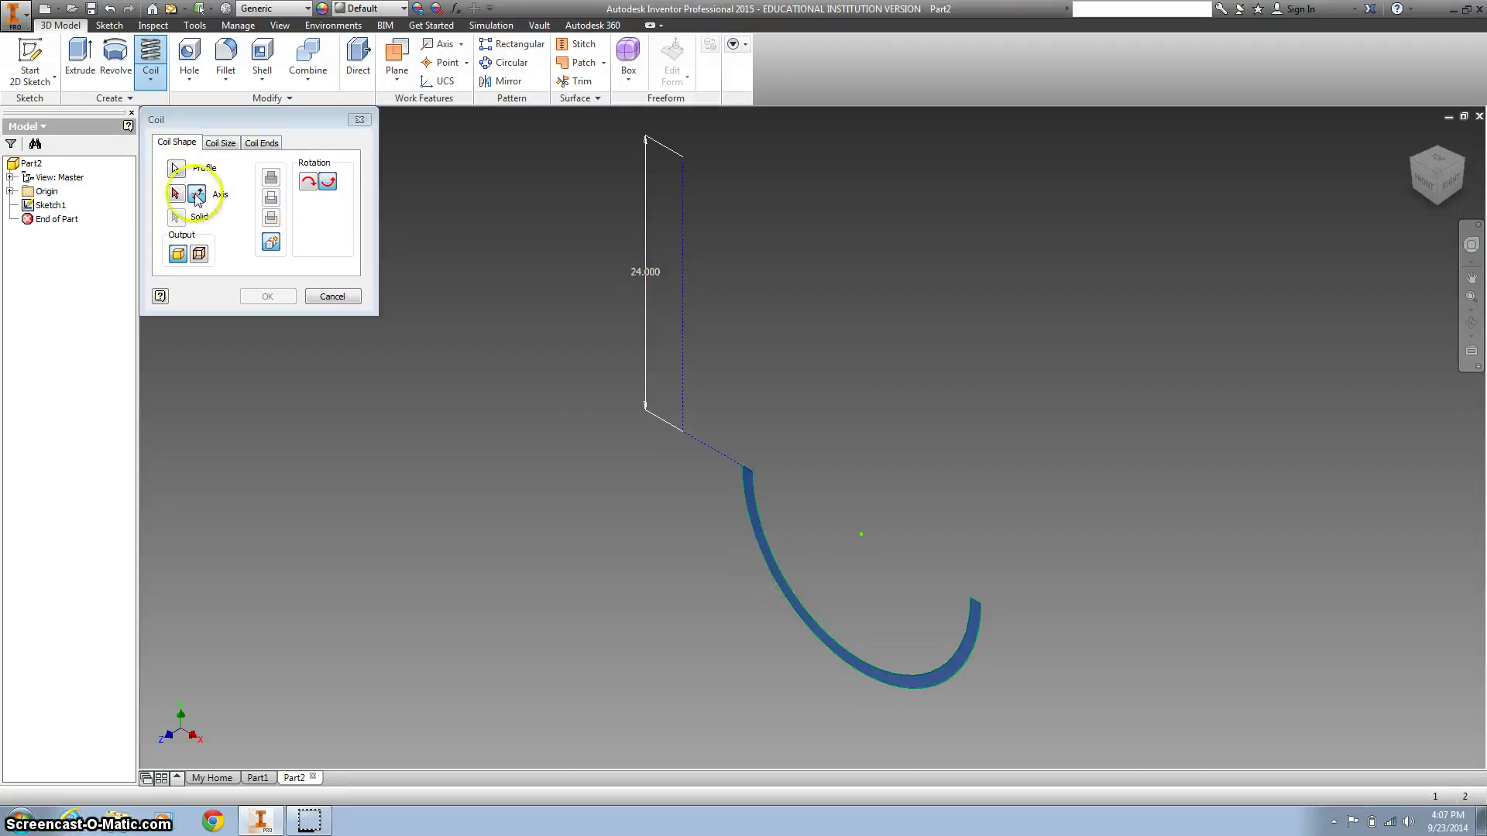
pyautogui.click(681, 291)
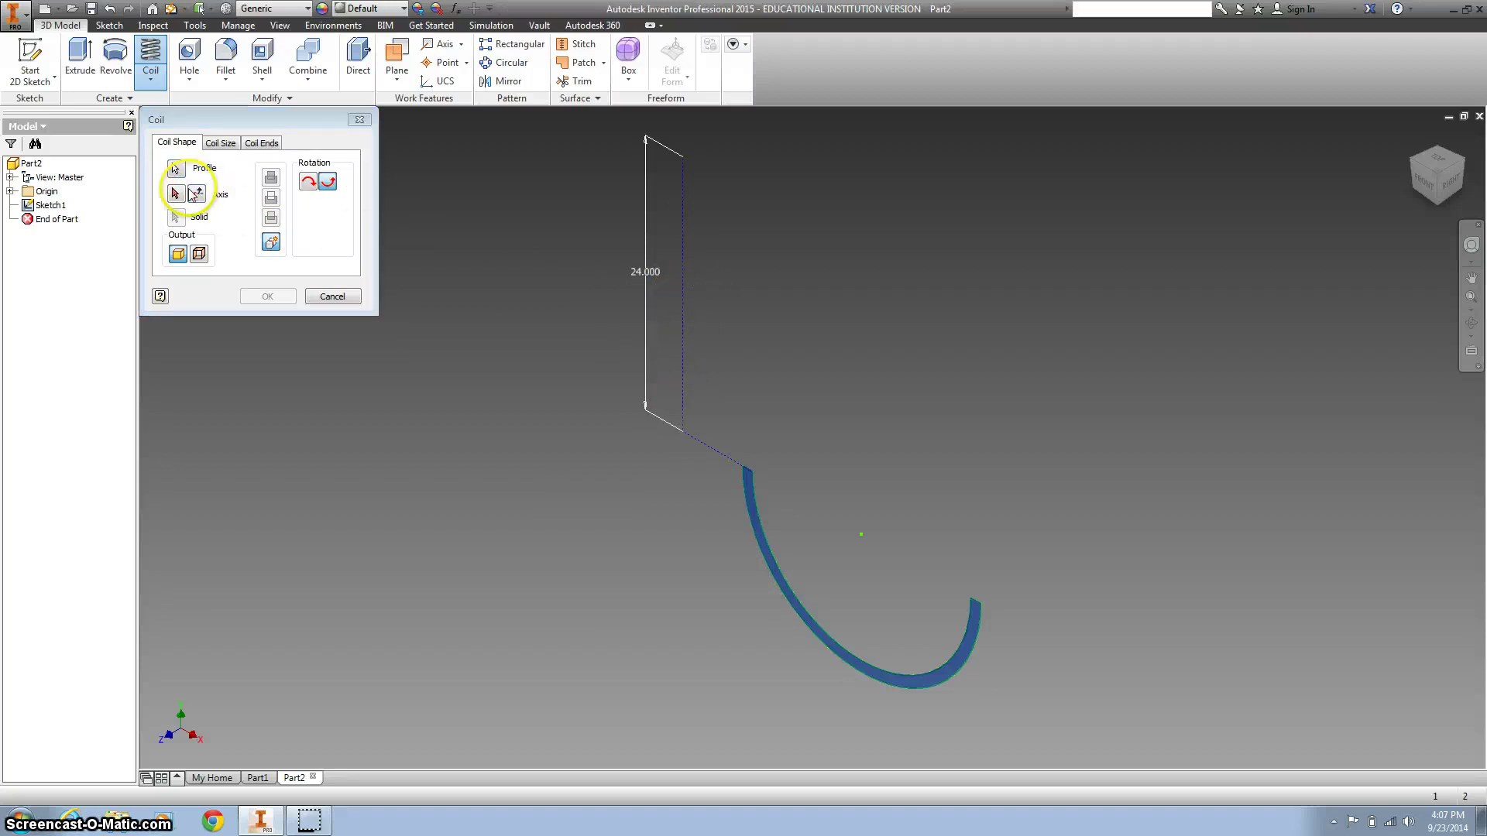
pyautogui.click(176, 193)
pyautogui.click(684, 259)
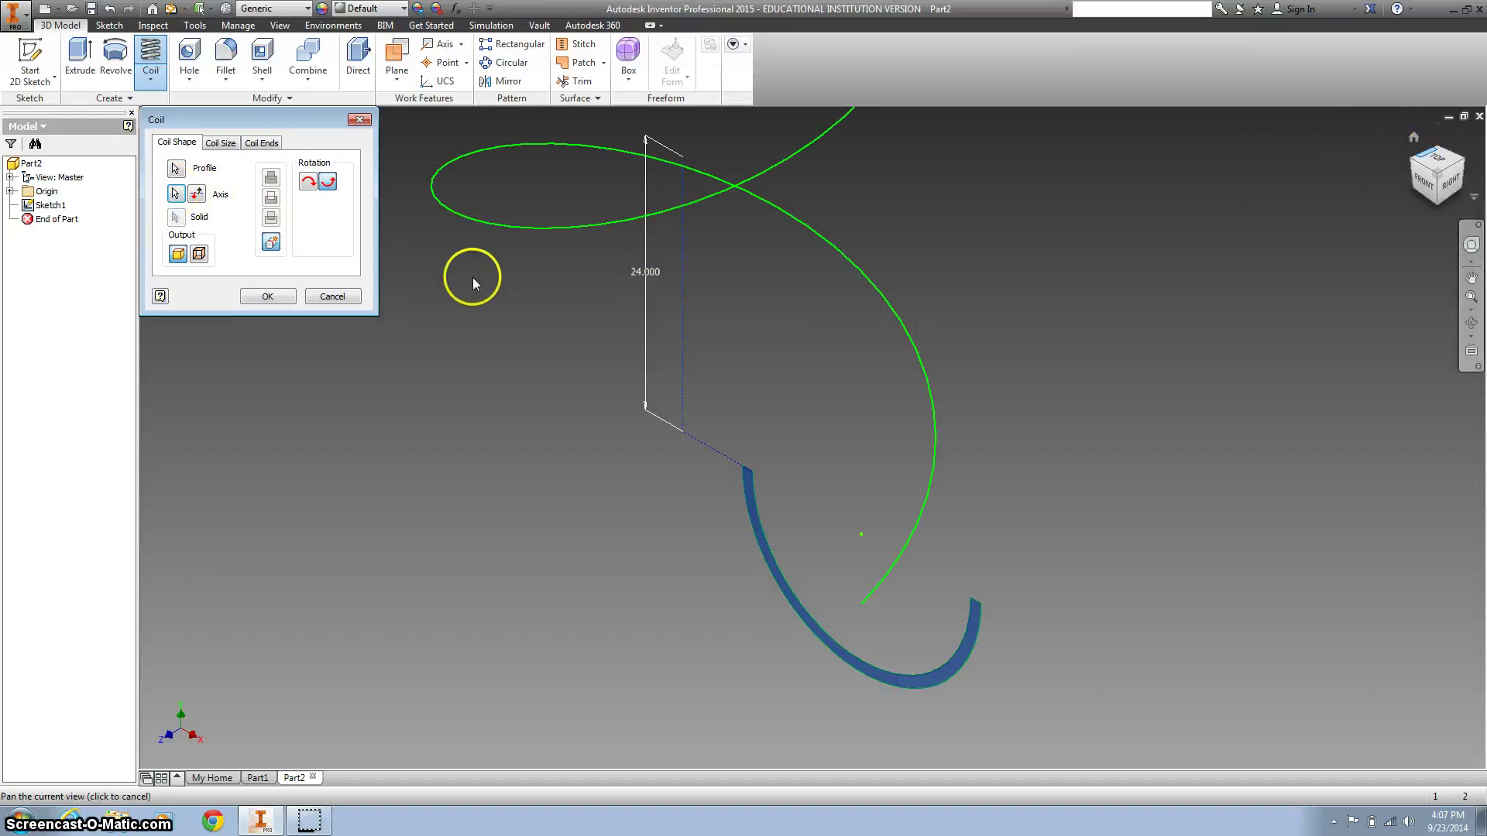
pyautogui.click(290, 299)
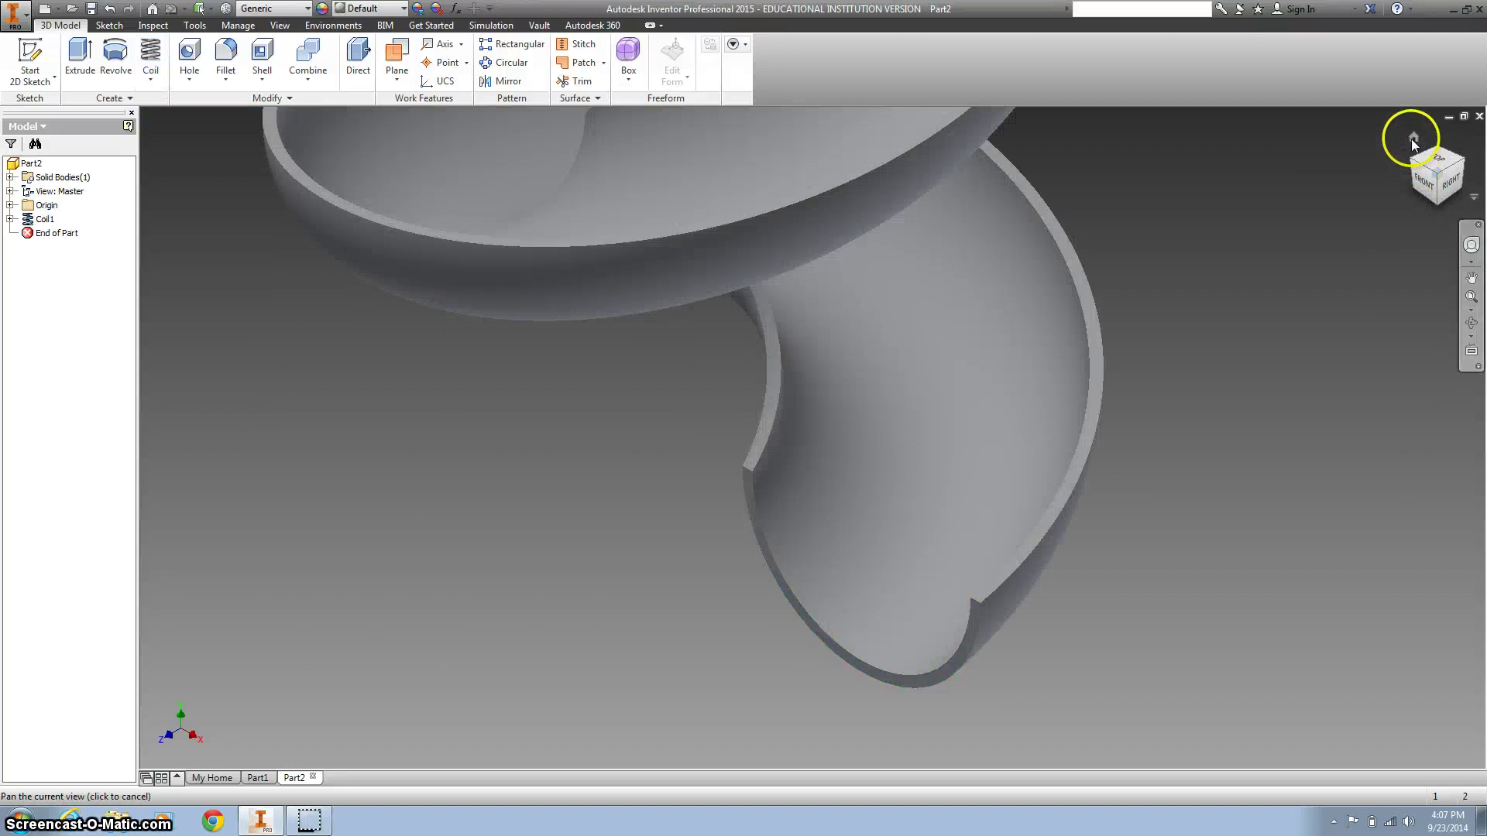
pyautogui.click(1413, 137)
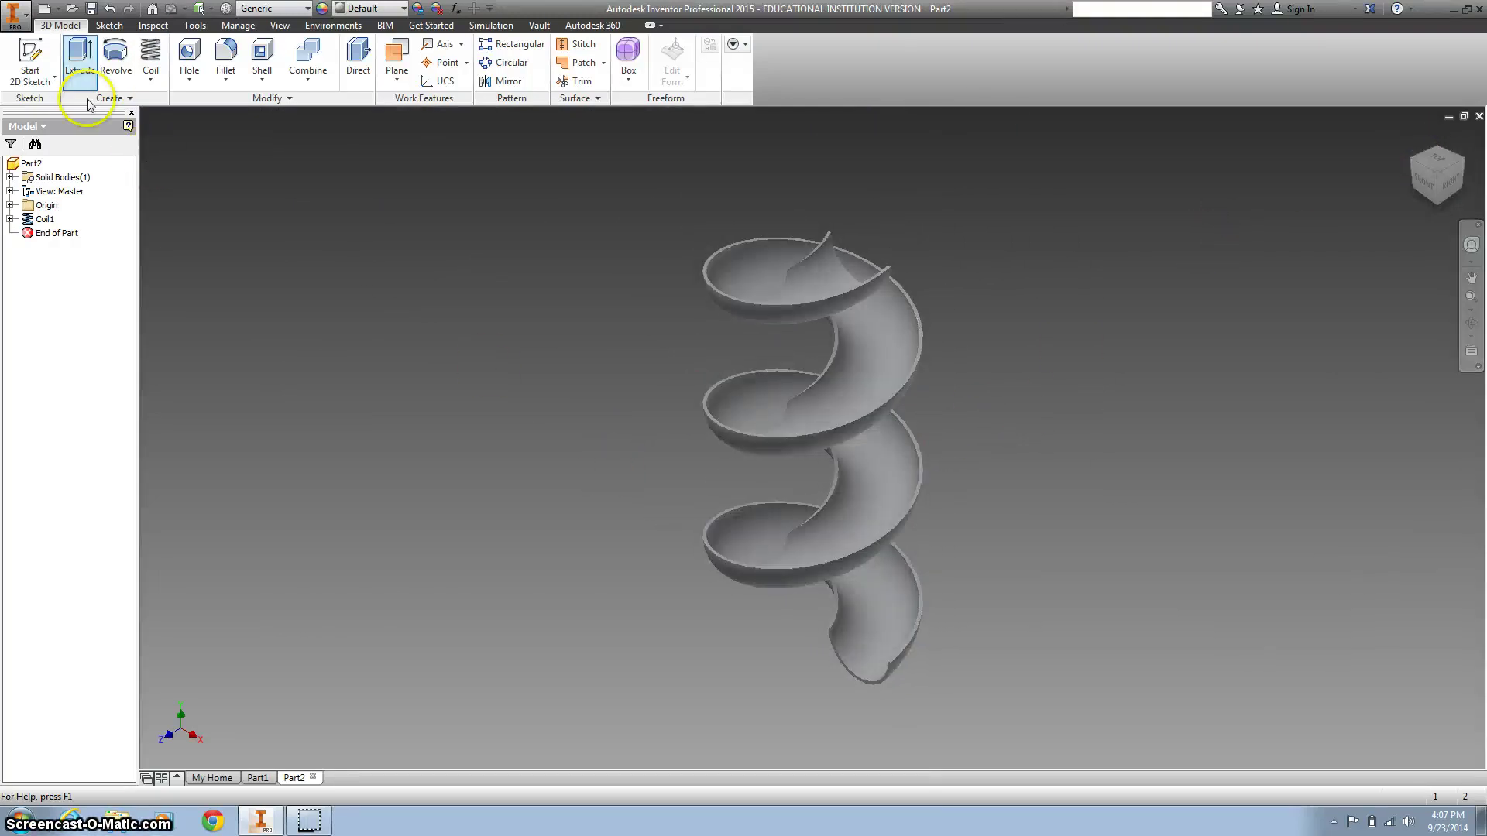
# Use Save As to store the finished coil as 'Spiral Slide SP.ipt' in the Playground folder
pyautogui.click(21, 17)
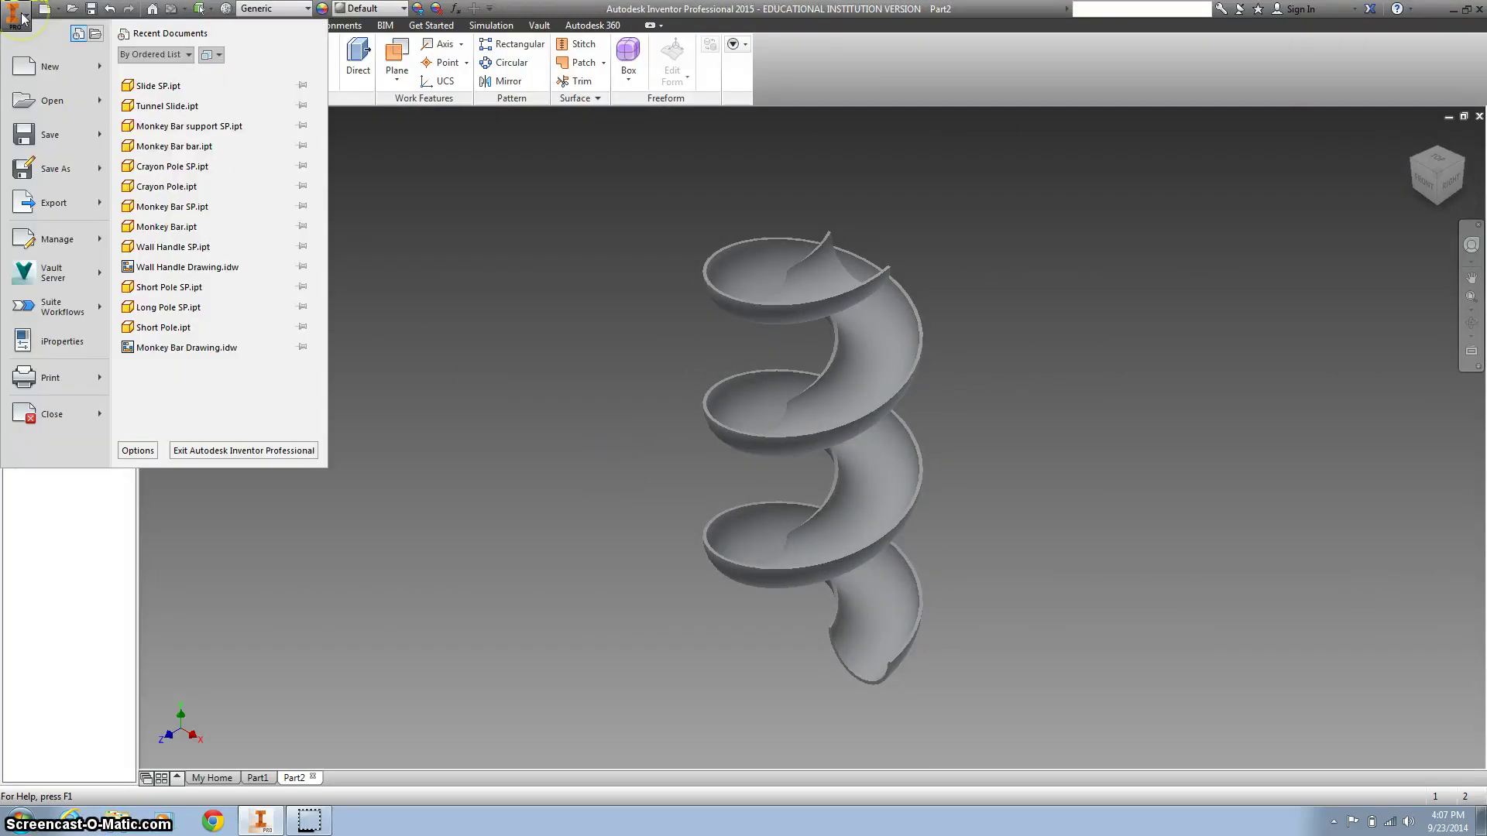
pyautogui.click(54, 170)
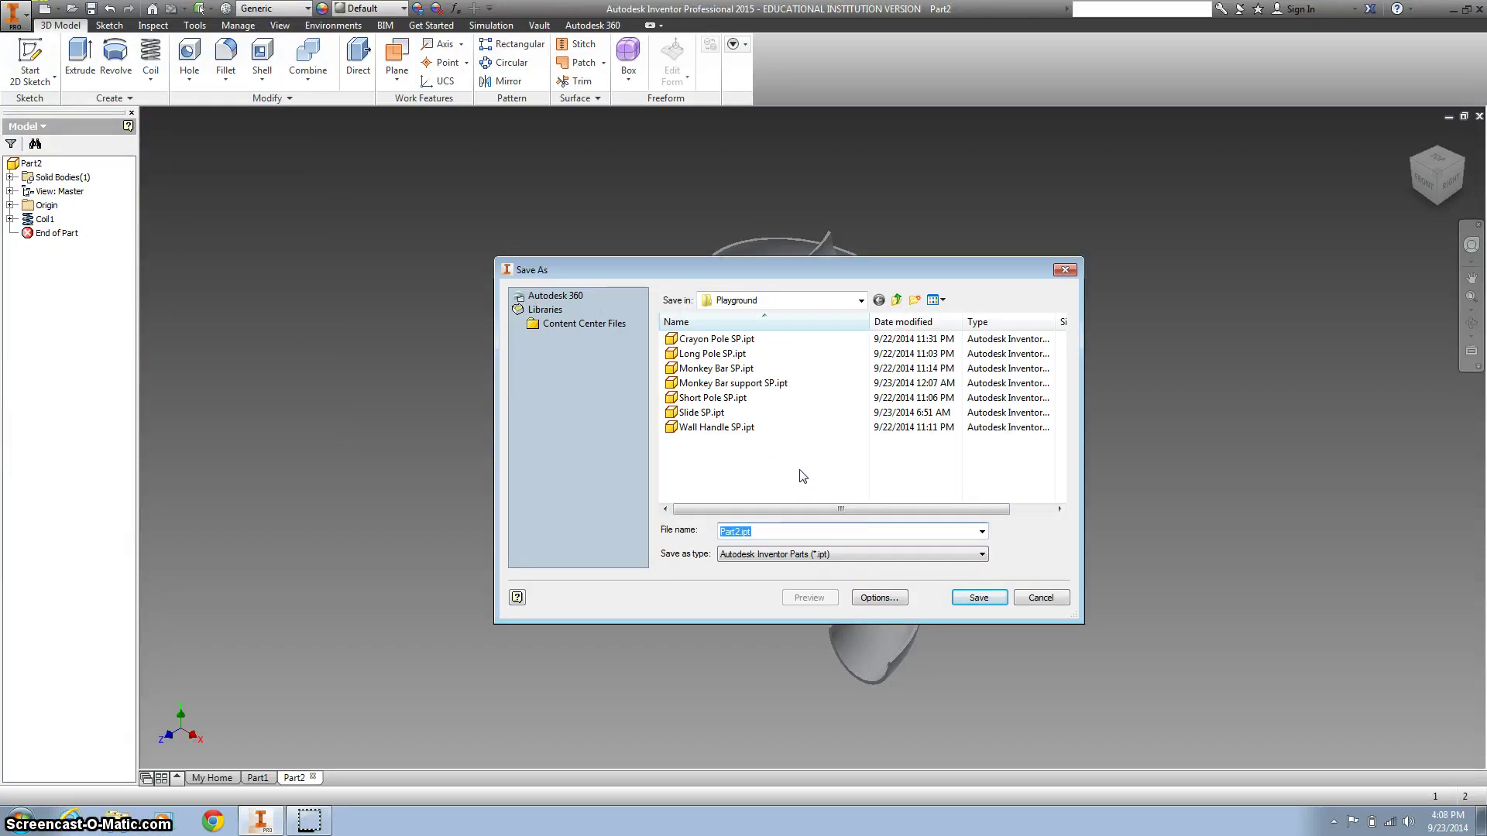
pyautogui.write('Spr')
pyautogui.write('iral Slide SP')
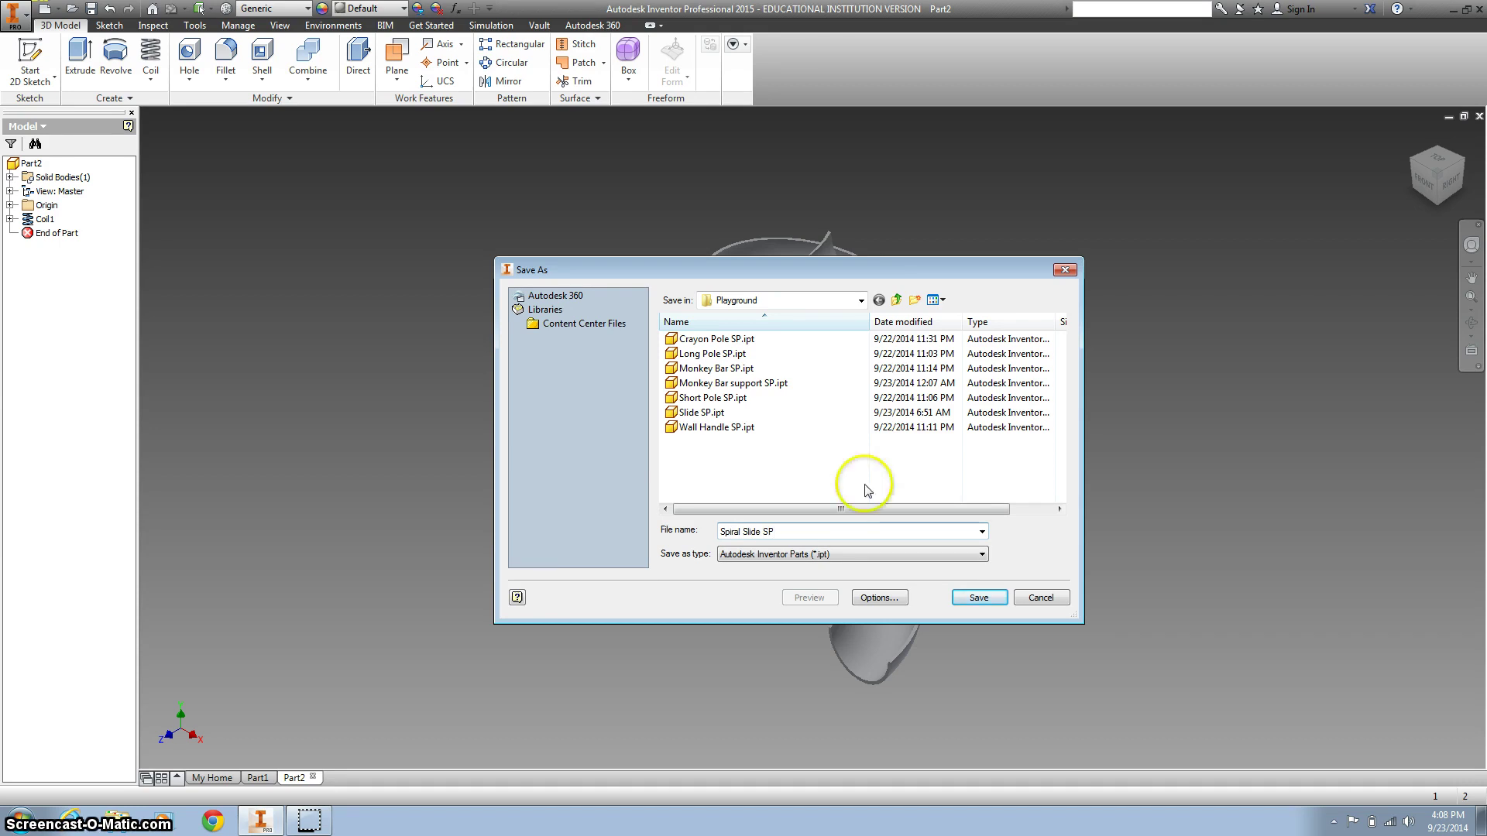
pyautogui.click(979, 597)
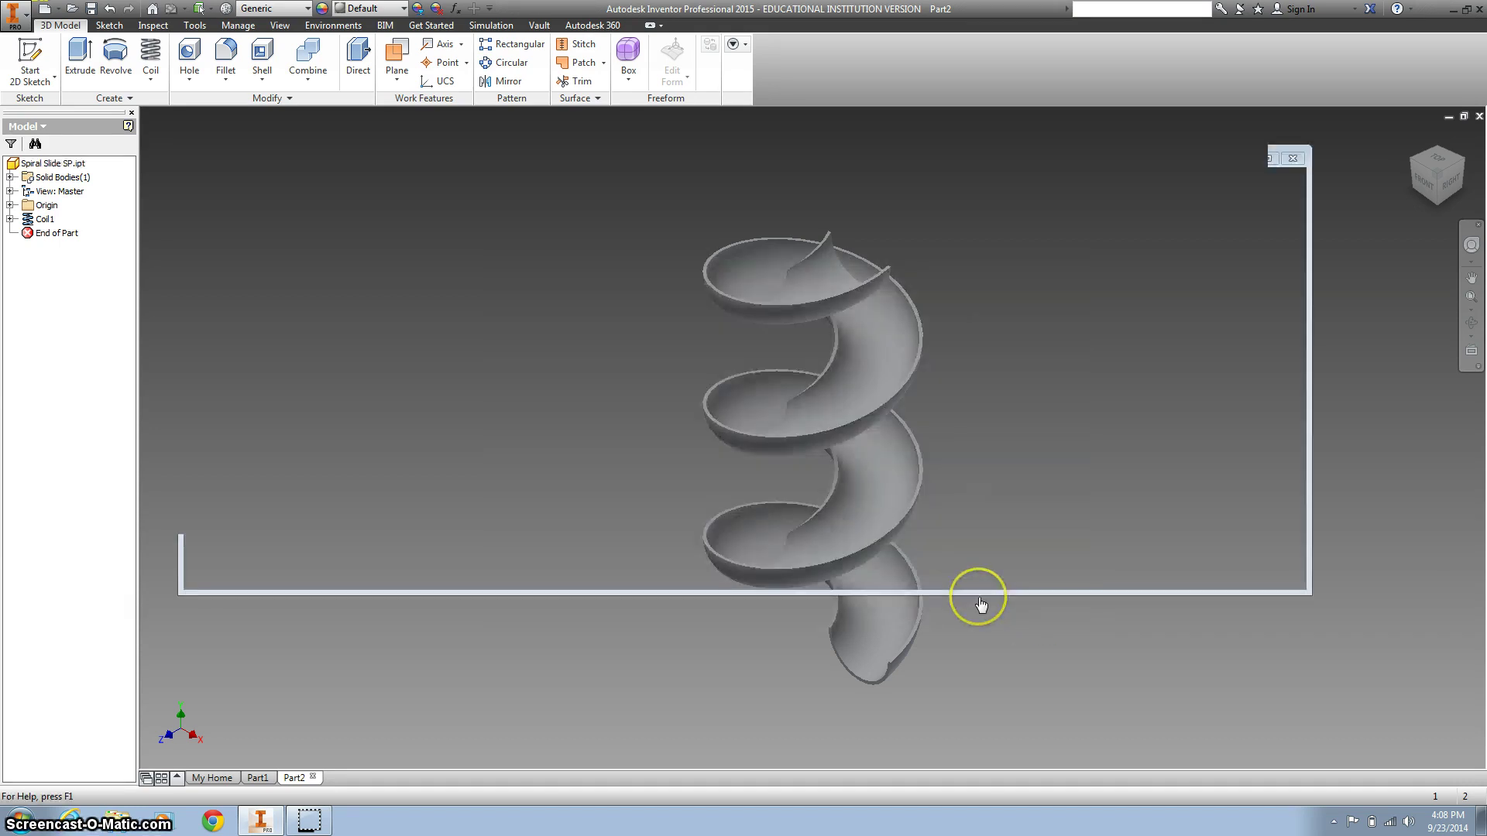